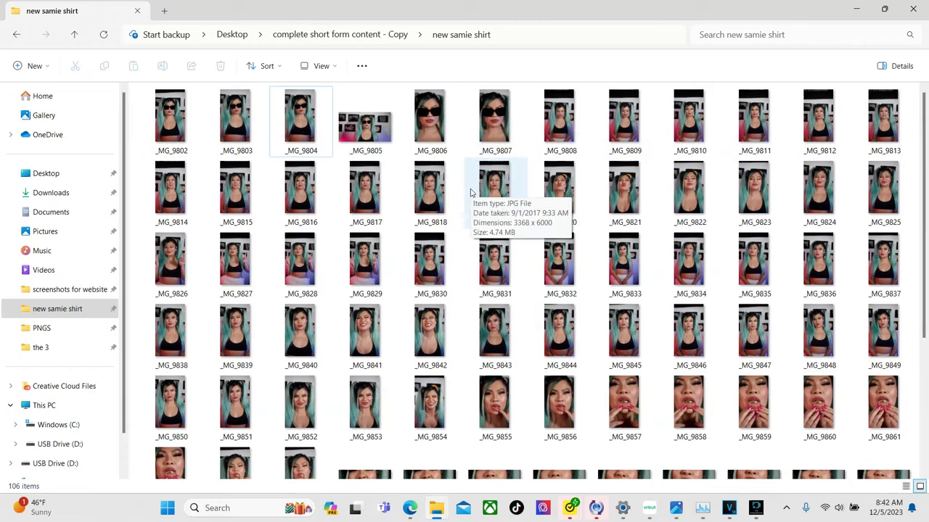
- Browse the new samie shirt photo thumbnails, then return to the Cute Cutter dashboard
{"action": "scroll", "coordinate": [470, 192], "scroll_direction": "down", "scroll_amount": 2}
{"action": "scroll", "coordinate": [470, 193], "scroll_direction": "up", "scroll_amount": 2}
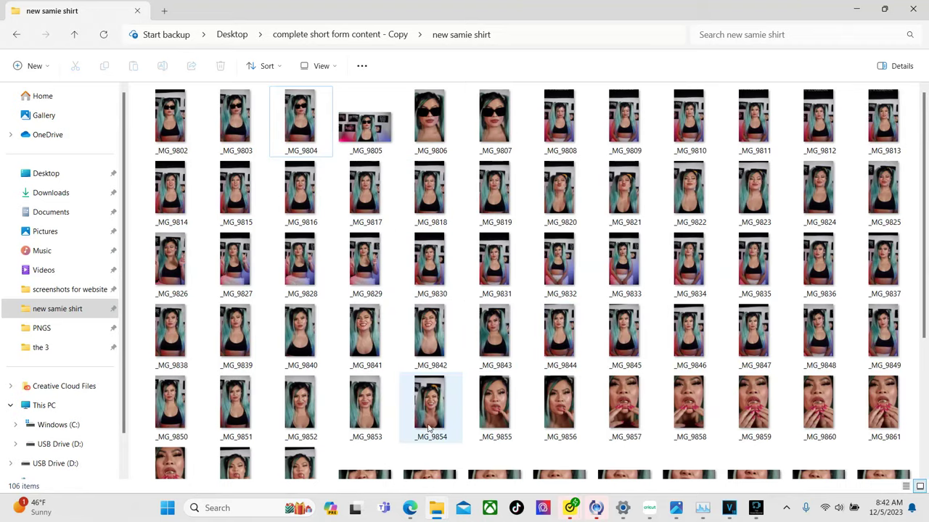
{"action": "left_click", "coordinate": [410, 508]}
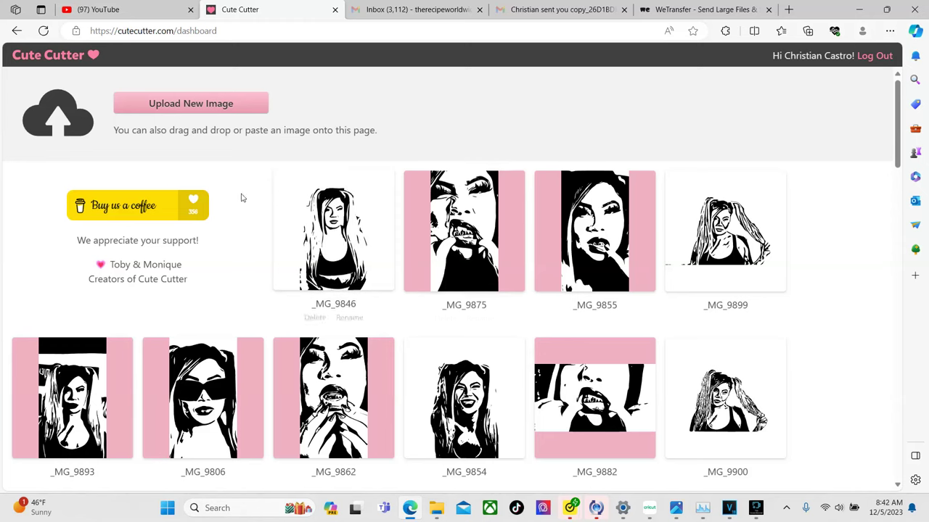
- Scroll through the Cute Cutter gallery of earlier black-and-white cutouts and back to the top
{"action": "scroll", "coordinate": [140, 205], "scroll_direction": "down", "scroll_amount": 4}
{"action": "scroll", "coordinate": [455, 230], "scroll_direction": "down", "scroll_amount": 13}
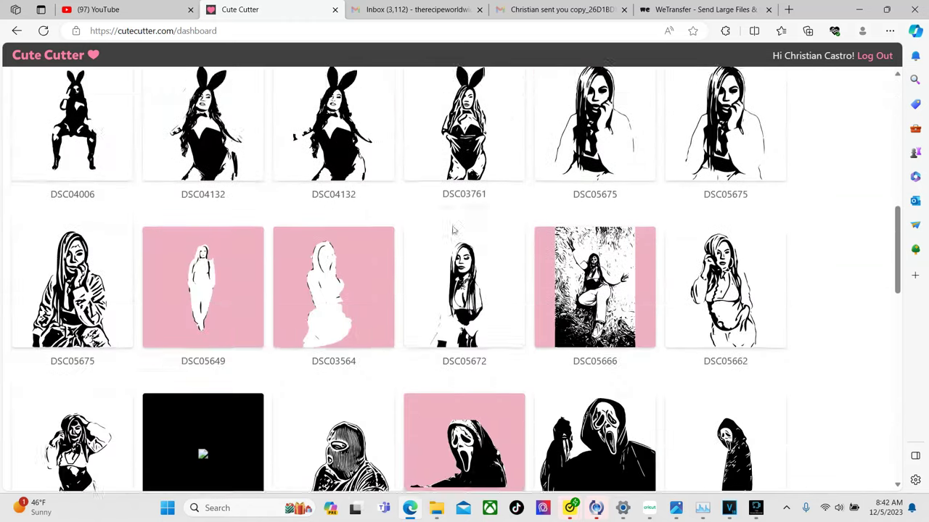
{"action": "scroll", "coordinate": [455, 230], "scroll_direction": "up", "scroll_amount": 5}
{"action": "scroll", "coordinate": [455, 230], "scroll_direction": "up", "scroll_amount": 1}
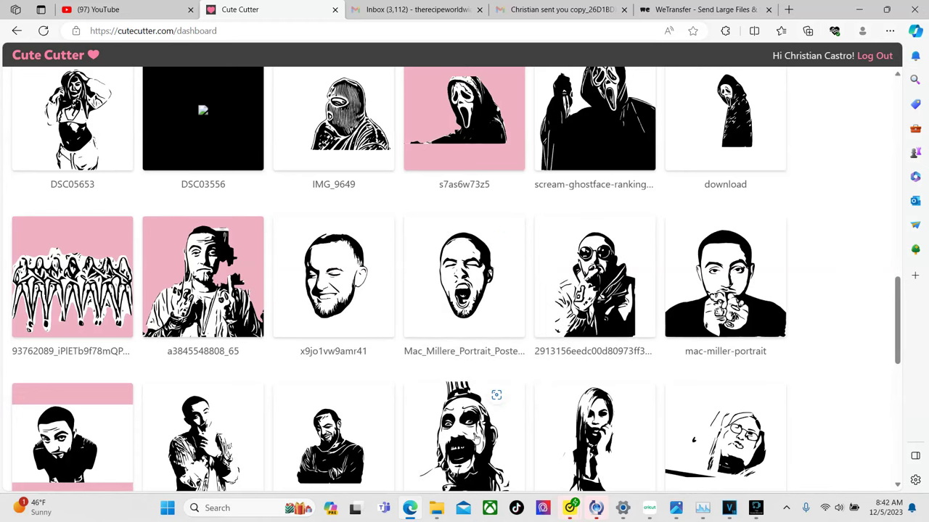
{"action": "scroll", "coordinate": [480, 405], "scroll_direction": "down", "scroll_amount": 1}
{"action": "scroll", "coordinate": [483, 385], "scroll_direction": "up", "scroll_amount": 10}
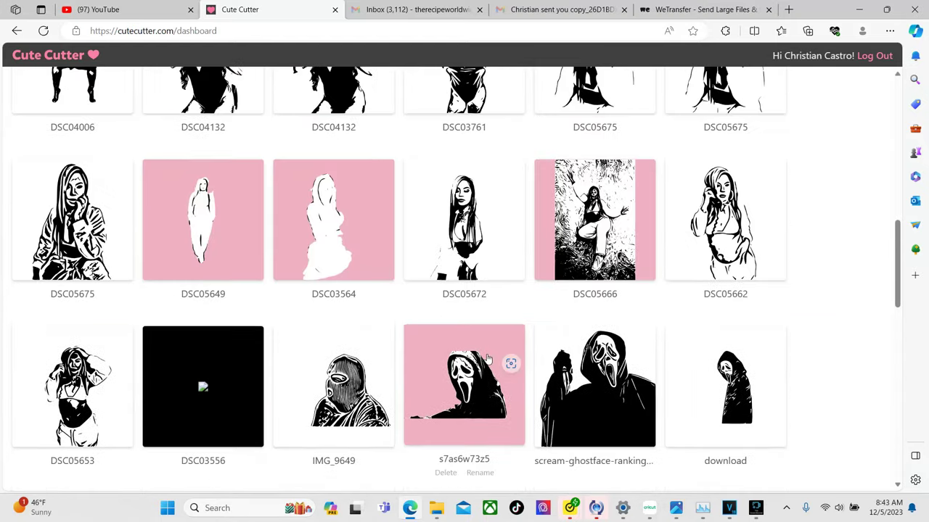
{"action": "scroll", "coordinate": [488, 359], "scroll_direction": "up", "scroll_amount": 5}
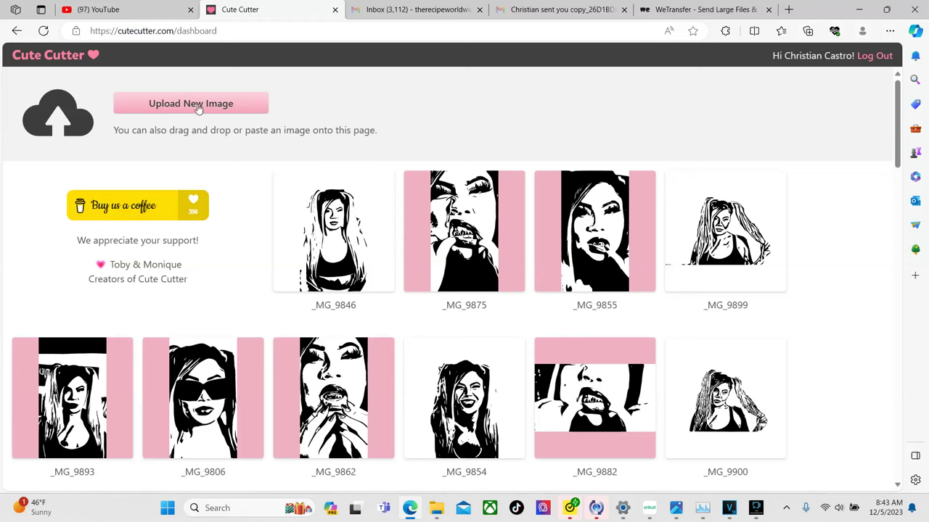
- Drag photo _MG_9876 from the new samie shirt folder into the Cute Cutter gallery
{"action": "mouse_move", "coordinate": [436, 512]}
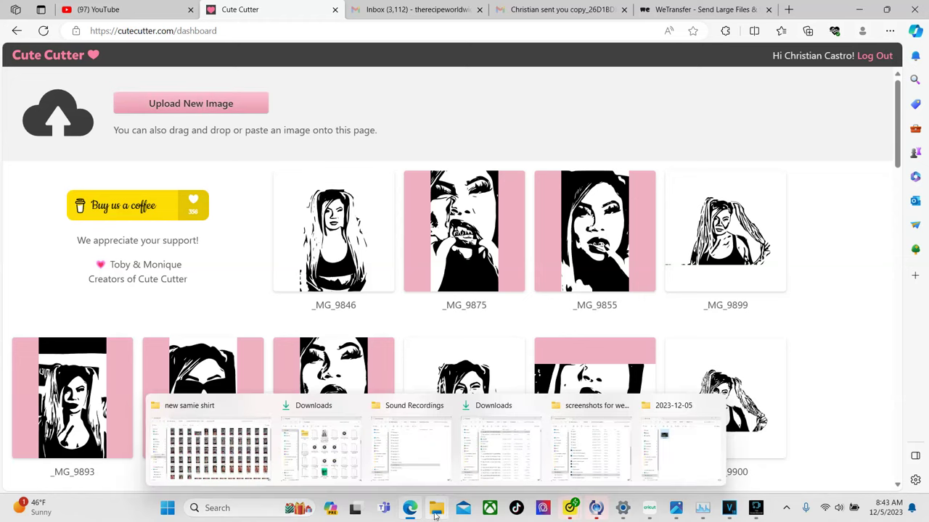
{"action": "left_click", "coordinate": [210, 446]}
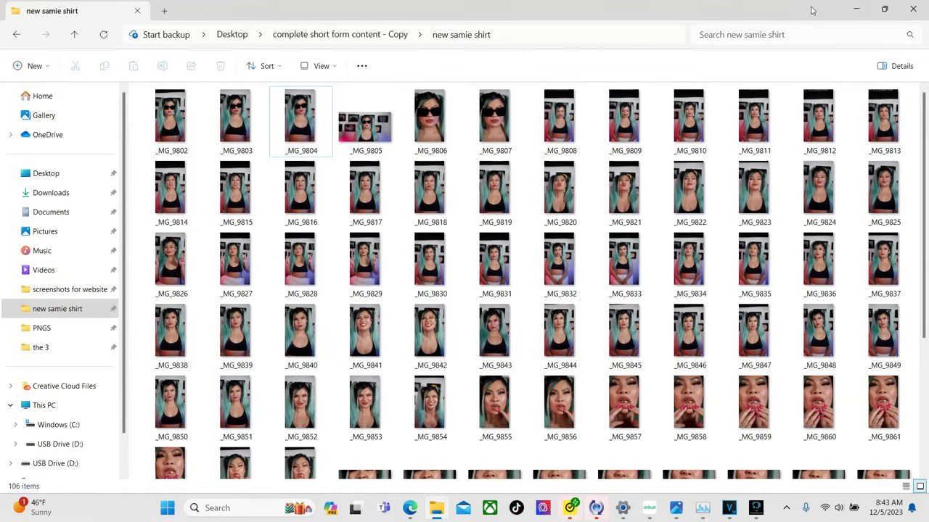
{"action": "left_click_drag", "start_coordinate": [395, 11], "coordinate": [701, 29]}
{"action": "scroll", "coordinate": [697, 181], "scroll_direction": "down", "scroll_amount": 10}
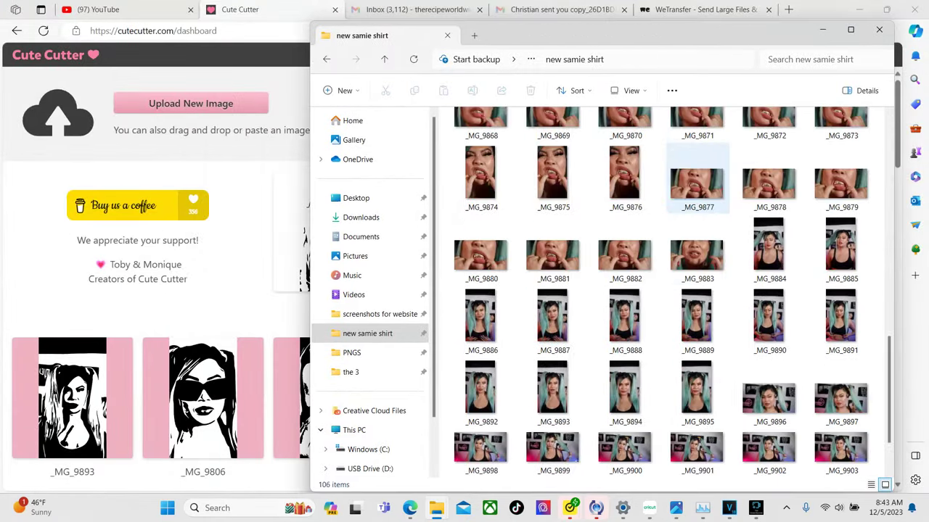
{"action": "left_click", "coordinate": [624, 174]}
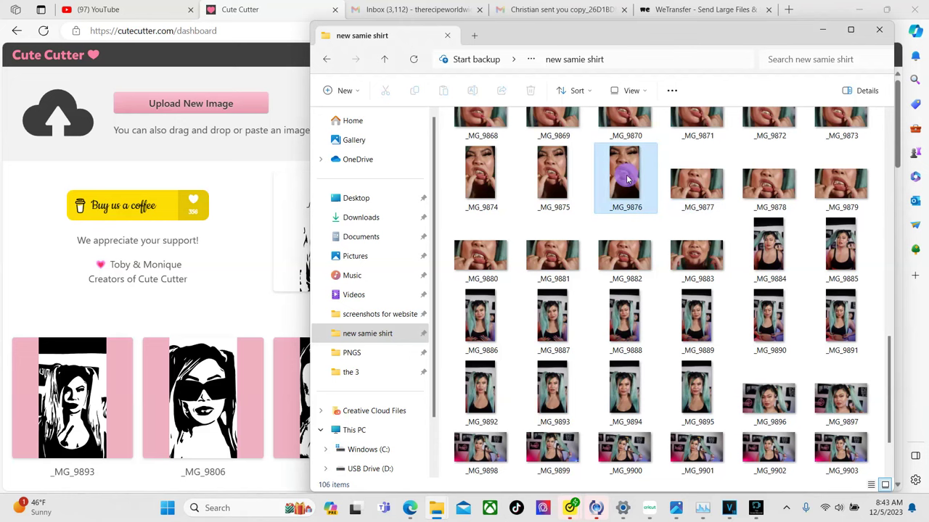
{"action": "left_click_drag", "start_coordinate": [622, 182], "coordinate": [208, 120]}
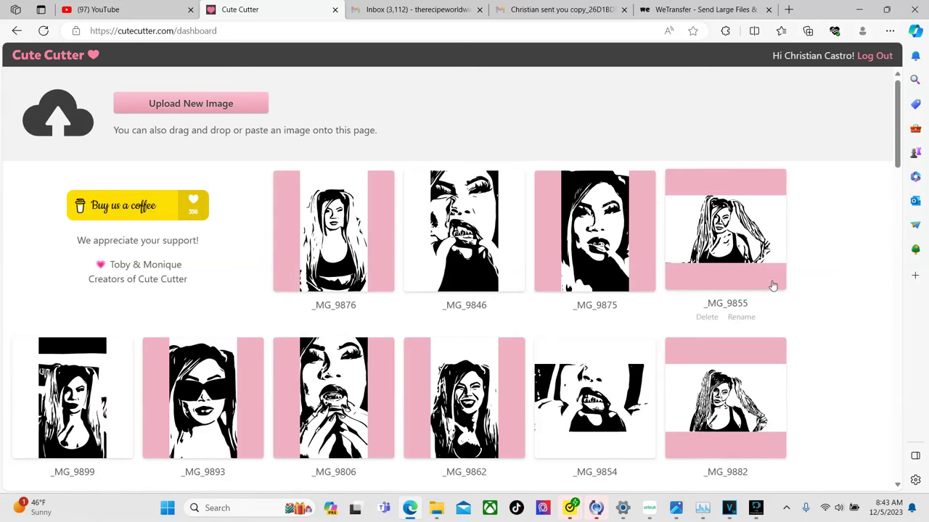
- Upload photo _MG_9805 to Cute Cutter by dragging it from the folder, closing the stray photo tab
{"action": "mouse_move", "coordinate": [448, 514]}
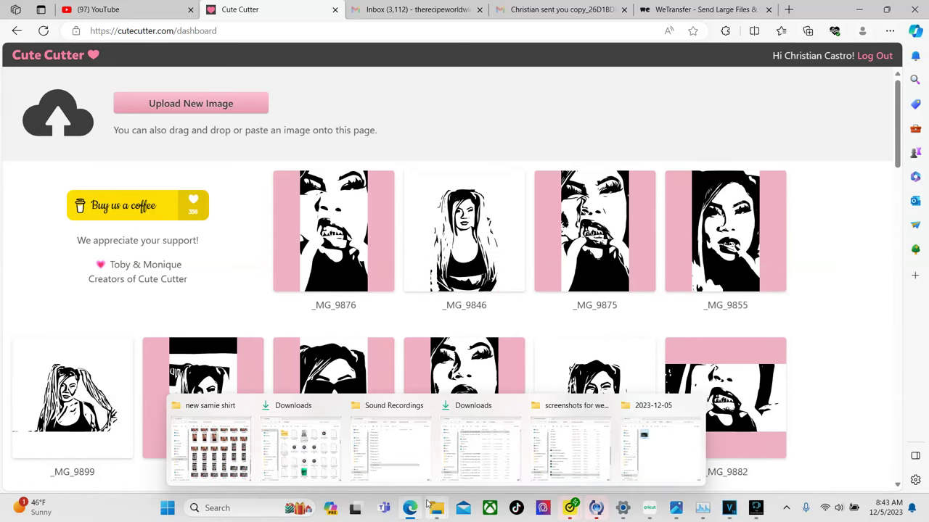
{"action": "left_click", "coordinate": [210, 446]}
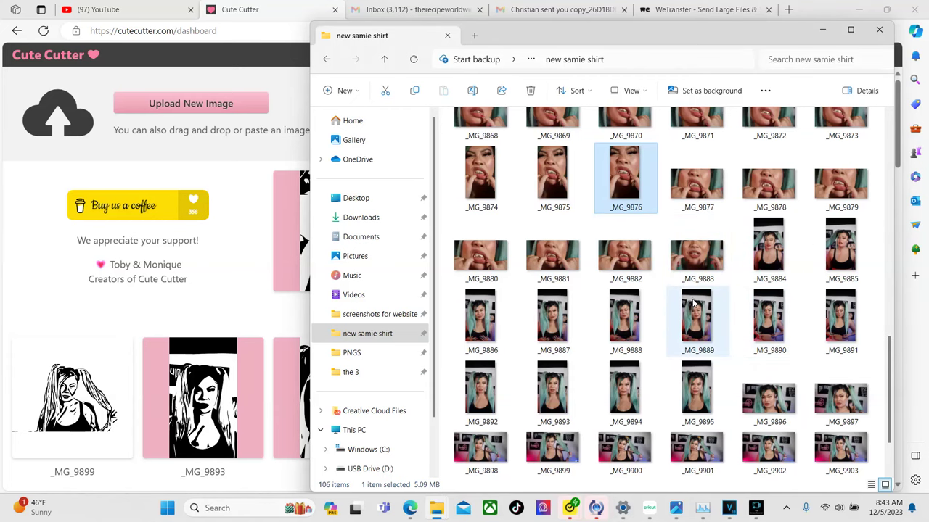
{"action": "scroll", "coordinate": [733, 384], "scroll_direction": "up", "scroll_amount": 5}
{"action": "scroll", "coordinate": [684, 254], "scroll_direction": "up", "scroll_amount": 2}
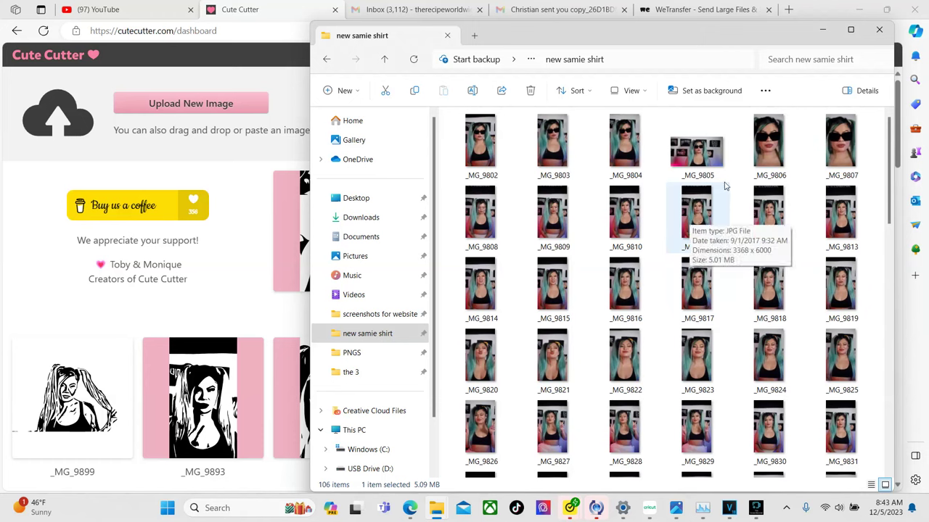
{"action": "left_click_drag", "start_coordinate": [699, 147], "coordinate": [466, 183]}
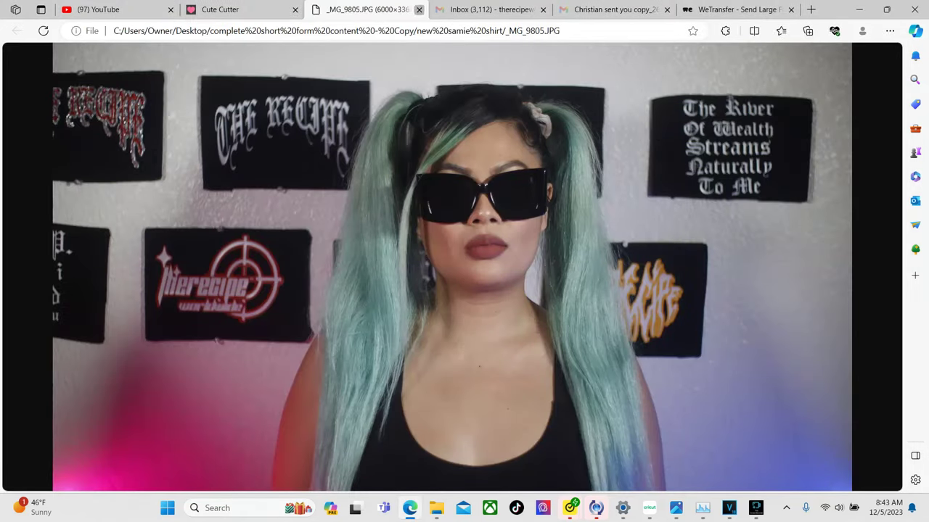
{"action": "left_click", "coordinate": [419, 9]}
{"action": "mouse_move", "coordinate": [439, 511]}
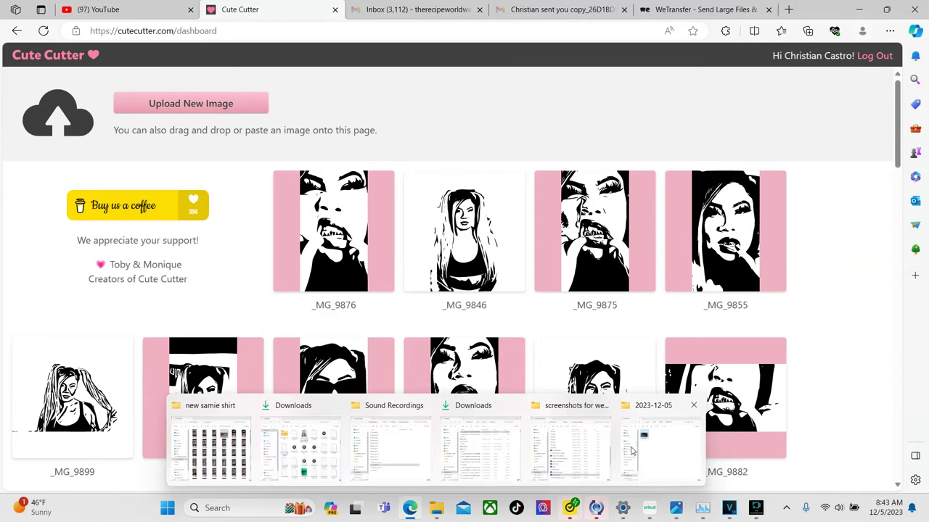
{"action": "left_click", "coordinate": [661, 432]}
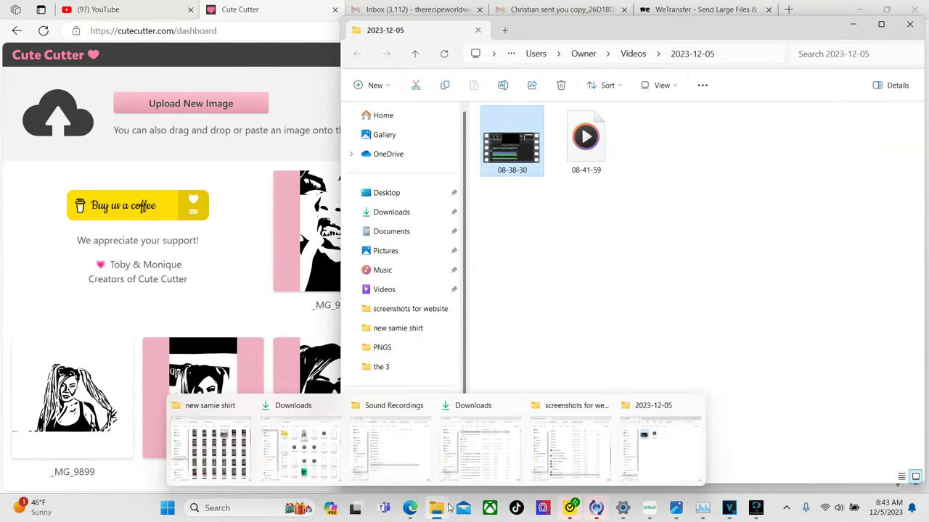
{"action": "left_click", "coordinate": [247, 450]}
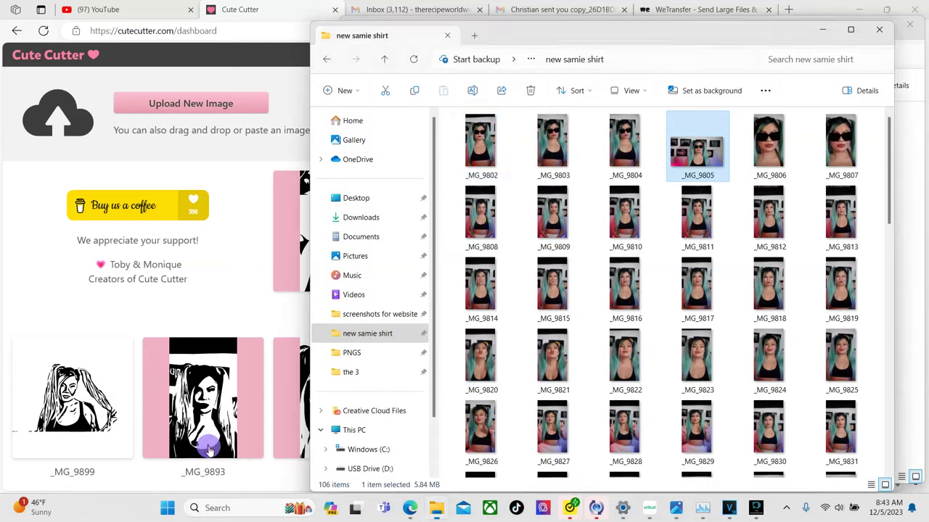
{"action": "left_click_drag", "start_coordinate": [682, 148], "coordinate": [246, 126]}
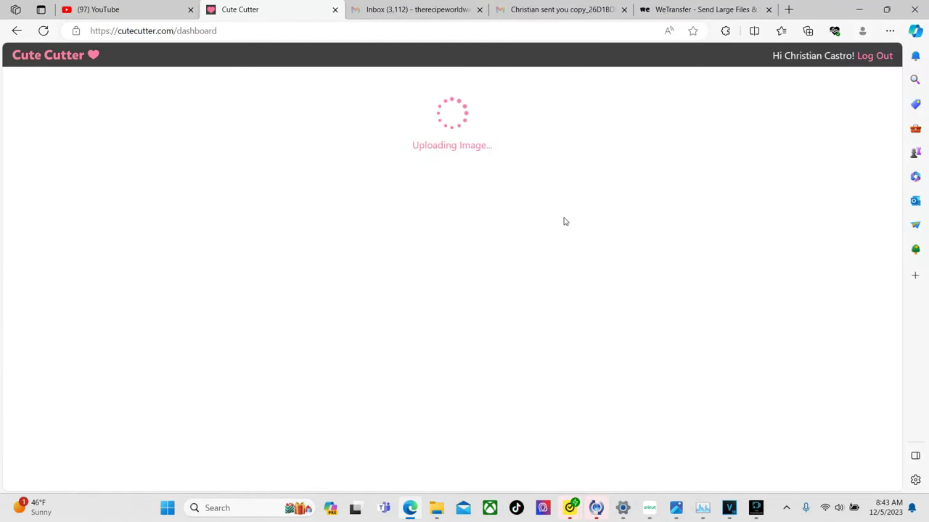
- Remove _MG_9805's background by marking the woman as keep and the wall and sign as remove
{"action": "left_click", "coordinate": [771, 271]}
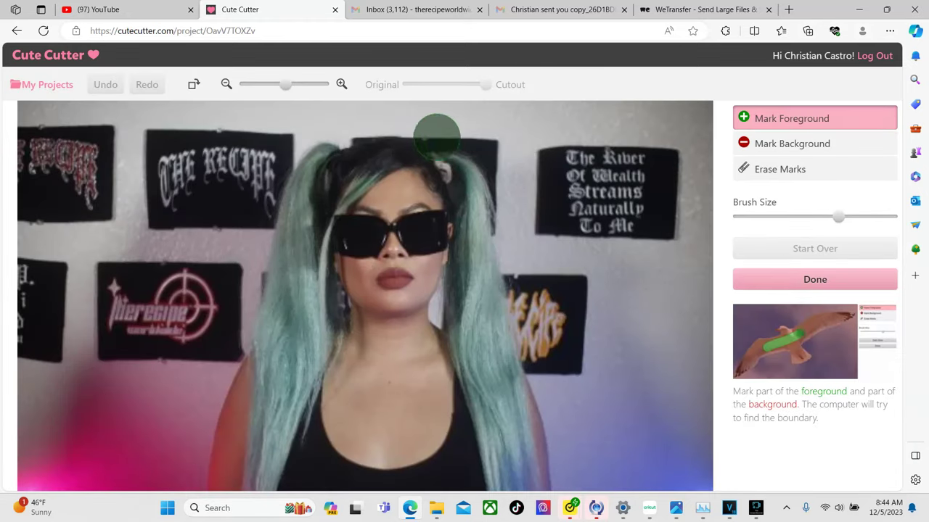
{"action": "left_click_drag", "start_coordinate": [285, 85], "coordinate": [275, 83]}
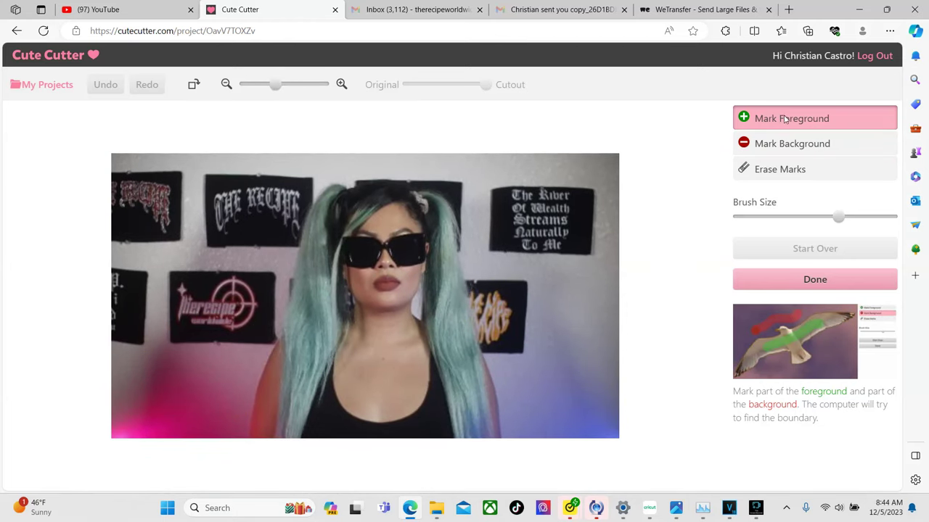
{"action": "left_click_drag", "start_coordinate": [838, 217], "coordinate": [818, 218]}
{"action": "mouse_move", "coordinate": [272, 427]}
{"action": "left_mouse_down"}
{"action": "mouse_move", "coordinate": [301, 380]}
{"action": "mouse_move", "coordinate": [335, 220]}
{"action": "mouse_move", "coordinate": [398, 205]}
{"action": "mouse_move", "coordinate": [429, 232]}
{"action": "mouse_move", "coordinate": [460, 412]}
{"action": "mouse_move", "coordinate": [431, 424]}
{"action": "mouse_move", "coordinate": [329, 430]}
{"action": "mouse_move", "coordinate": [308, 416]}
{"action": "mouse_move", "coordinate": [358, 276]}
{"action": "mouse_move", "coordinate": [400, 390]}
{"action": "mouse_move", "coordinate": [392, 244]}
{"action": "mouse_move", "coordinate": [394, 330]}
{"action": "mouse_move", "coordinate": [413, 365]}
{"action": "mouse_move", "coordinate": [396, 285]}
{"action": "mouse_move", "coordinate": [401, 239]}
{"action": "mouse_move", "coordinate": [364, 308]}
{"action": "mouse_move", "coordinate": [351, 407]}
{"action": "mouse_move", "coordinate": [399, 367]}
{"action": "mouse_move", "coordinate": [388, 283]}
{"action": "mouse_move", "coordinate": [321, 254]}
{"action": "left_mouse_up"}
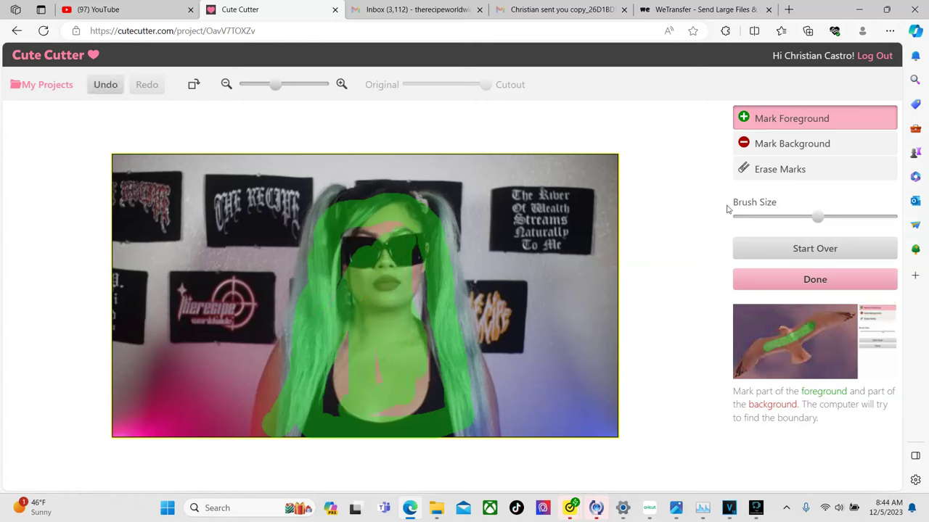
{"action": "left_click", "coordinate": [787, 146]}
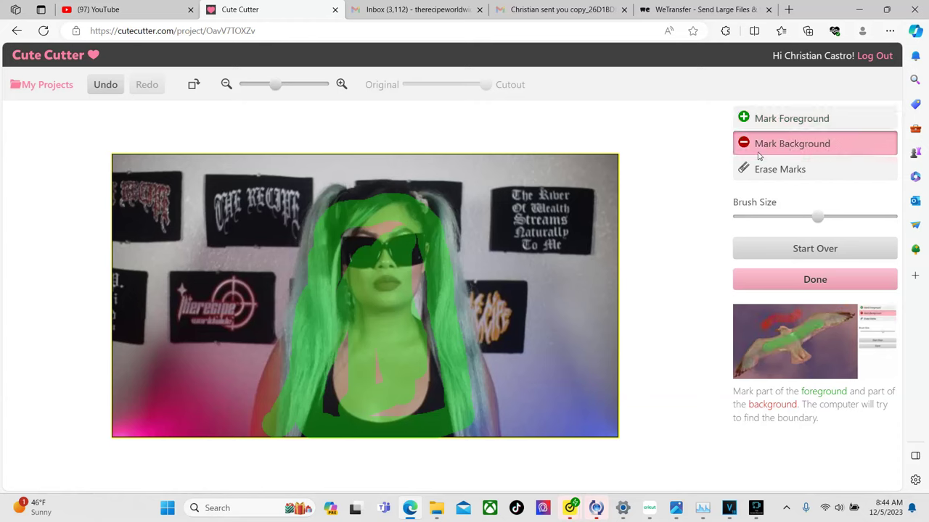
{"action": "mouse_move", "coordinate": [530, 413]}
{"action": "left_mouse_down"}
{"action": "mouse_move", "coordinate": [529, 351]}
{"action": "mouse_move", "coordinate": [508, 271]}
{"action": "mouse_move", "coordinate": [438, 183]}
{"action": "mouse_move", "coordinate": [369, 162]}
{"action": "mouse_move", "coordinate": [282, 165]}
{"action": "mouse_move", "coordinate": [241, 204]}
{"action": "mouse_move", "coordinate": [205, 333]}
{"action": "left_mouse_up"}
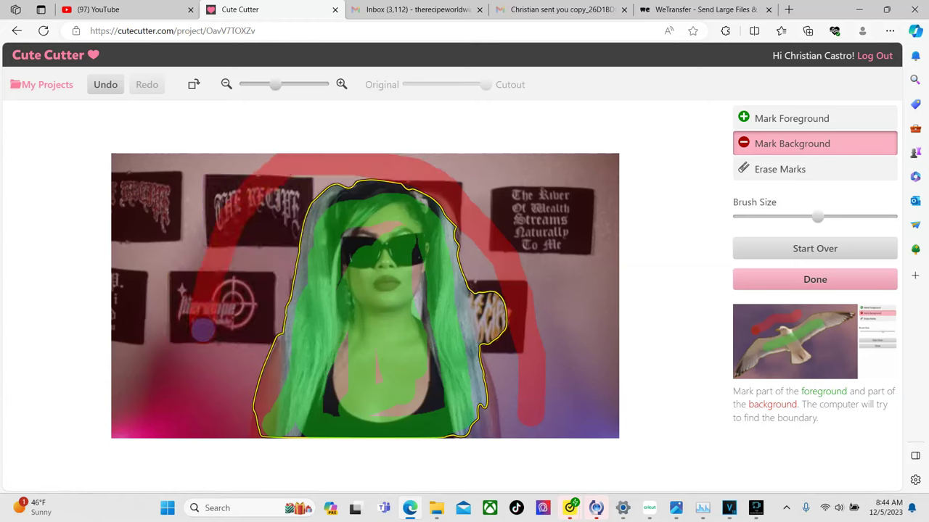
{"action": "left_click_drag", "start_coordinate": [512, 270], "coordinate": [504, 323]}
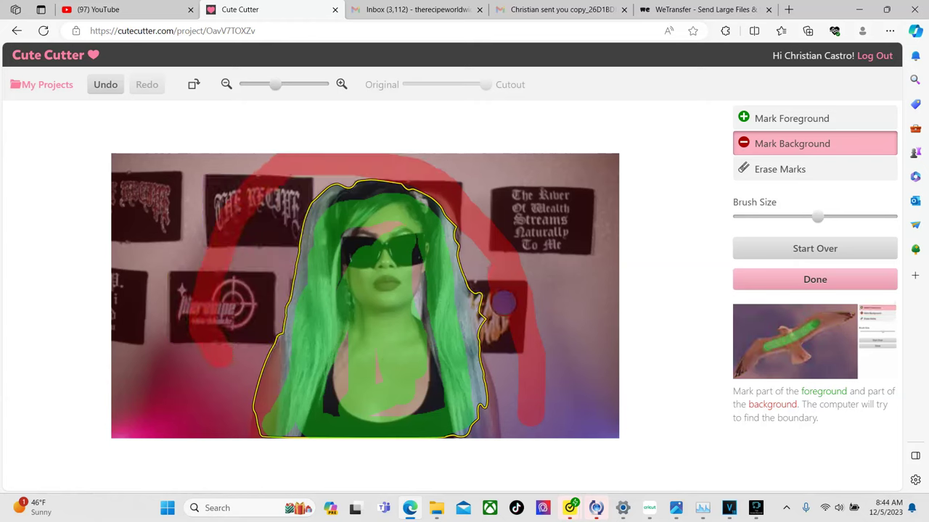
{"action": "left_click", "coordinate": [825, 119]}
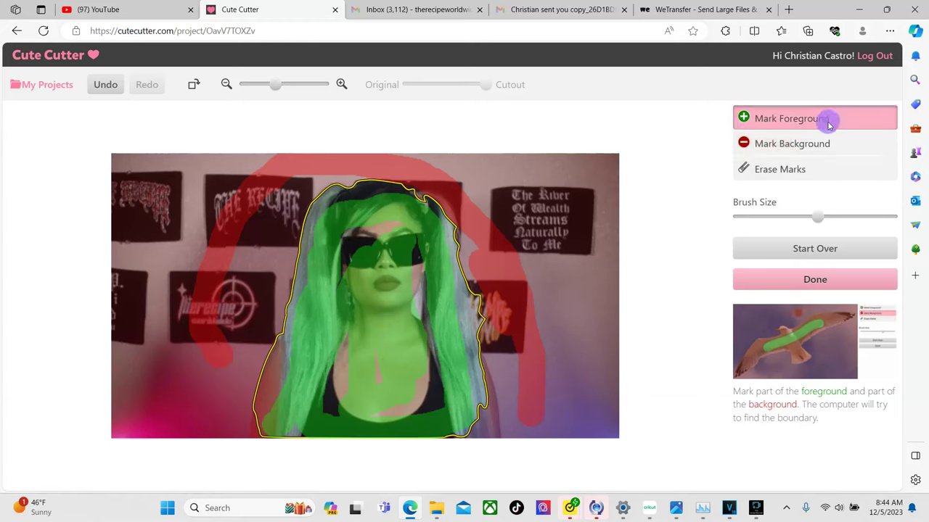
{"action": "left_click_drag", "start_coordinate": [475, 413], "coordinate": [466, 350]}
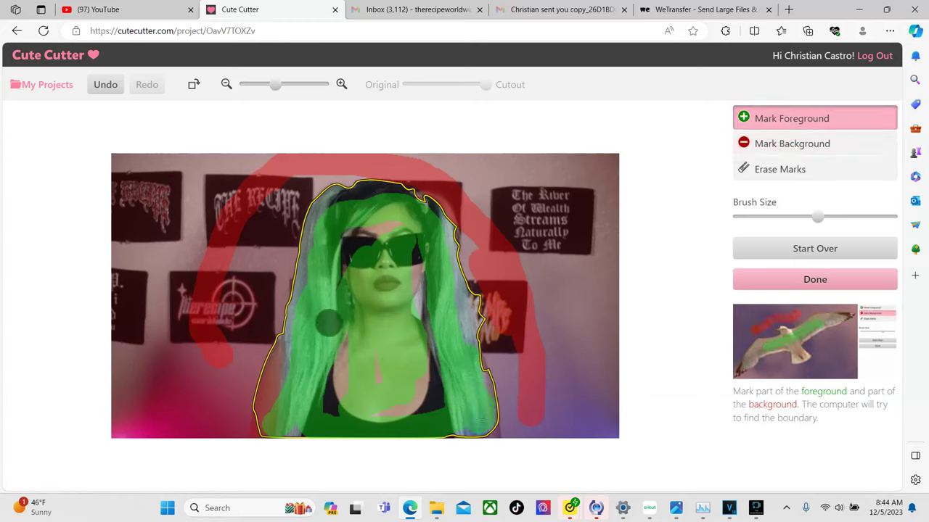
{"action": "left_click", "coordinate": [811, 281]}
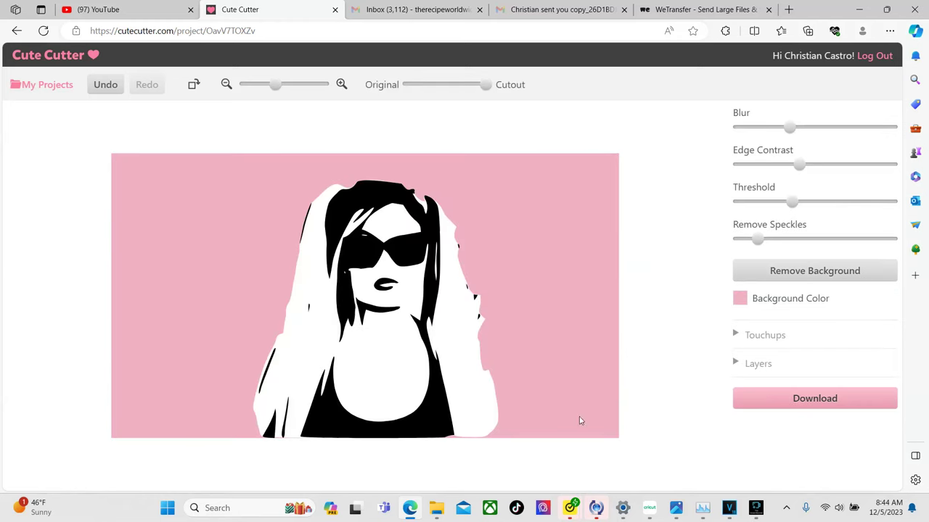
- Make the cutout background white and tune blur, edge contrast and threshold for more hair detail
{"action": "left_click", "coordinate": [741, 300]}
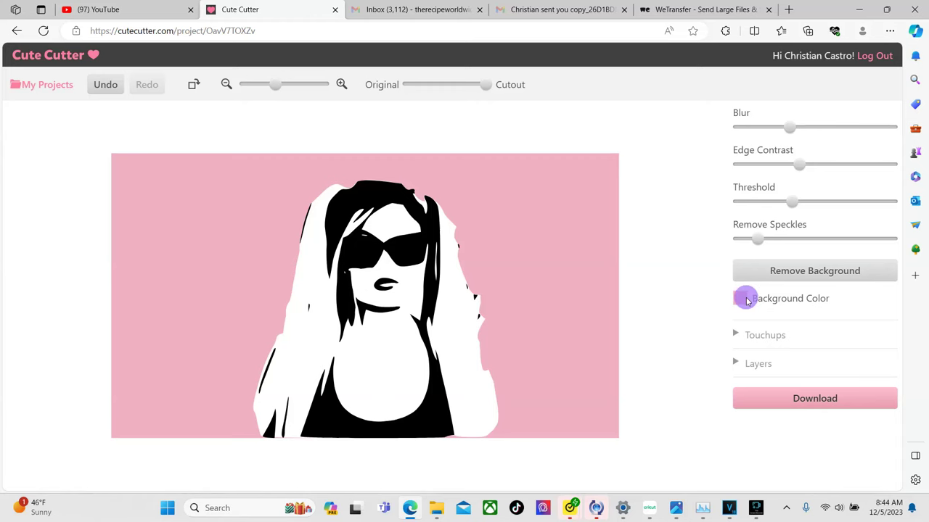
{"action": "left_click", "coordinate": [719, 264]}
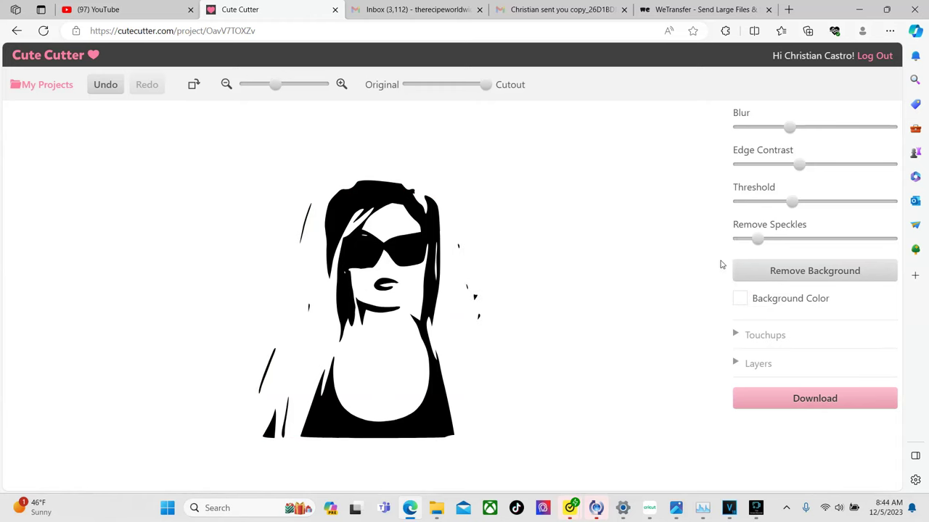
{"action": "left_click", "coordinate": [708, 166]}
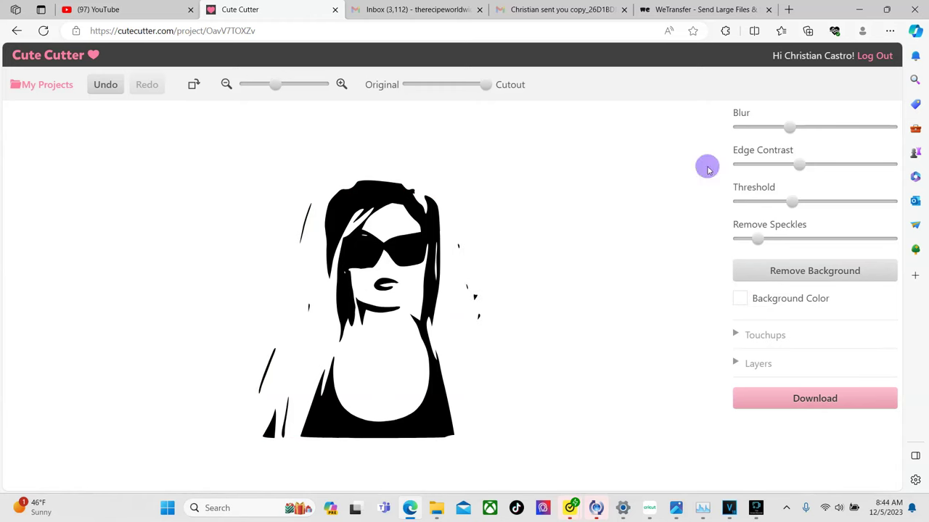
{"action": "left_click_drag", "start_coordinate": [790, 128], "coordinate": [770, 129]}
{"action": "left_click_drag", "start_coordinate": [799, 165], "coordinate": [828, 165]}
{"action": "left_click_drag", "start_coordinate": [798, 201], "coordinate": [811, 202]}
{"action": "mouse_move", "coordinate": [770, 129]}
{"action": "left_mouse_down"}
{"action": "mouse_move", "coordinate": [753, 127]}
{"action": "mouse_move", "coordinate": [798, 130]}
{"action": "mouse_move", "coordinate": [757, 129]}
{"action": "left_mouse_up"}
{"action": "left_click_drag", "start_coordinate": [827, 165], "coordinate": [799, 164]}
{"action": "left_click_drag", "start_coordinate": [813, 202], "coordinate": [812, 206]}
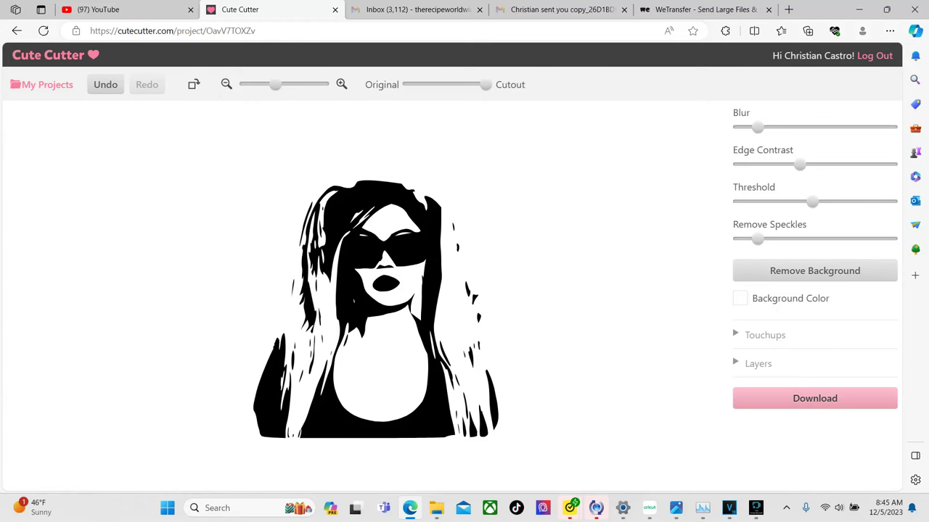
{"action": "left_click", "coordinate": [56, 55]}
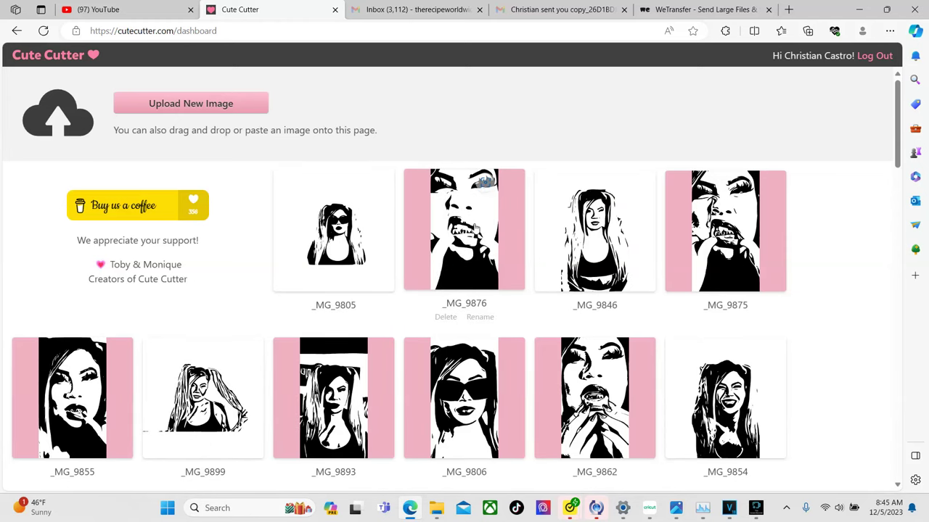
- Open the _MG_9876 project, lower its blur, fine-tune threshold and add speckle removal
{"action": "left_click", "coordinate": [470, 230]}
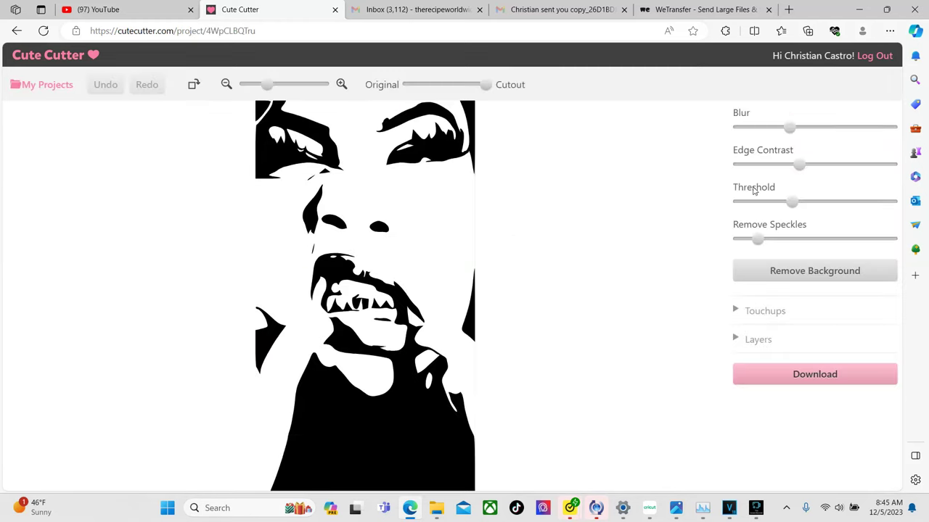
{"action": "mouse_move", "coordinate": [793, 134]}
{"action": "left_mouse_down"}
{"action": "mouse_move", "coordinate": [763, 127]}
{"action": "mouse_move", "coordinate": [779, 131]}
{"action": "left_mouse_up"}
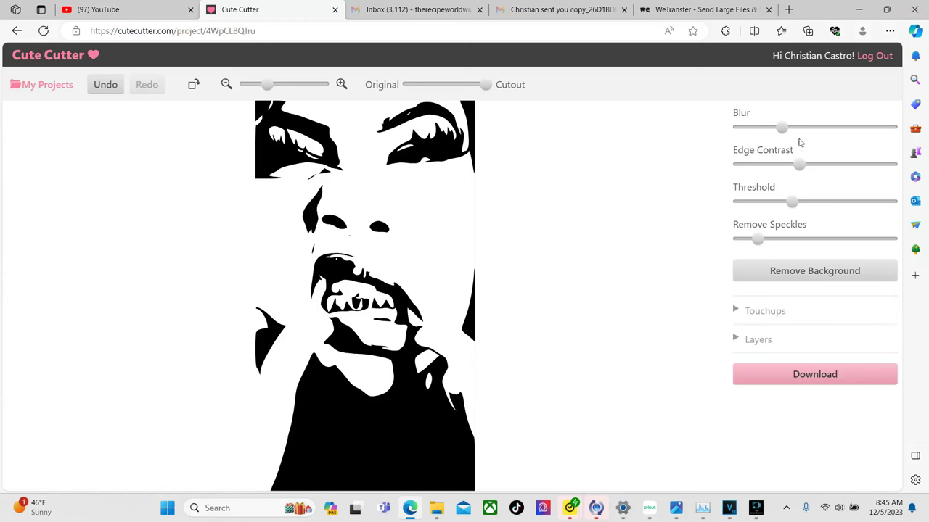
{"action": "left_click_drag", "start_coordinate": [781, 127], "coordinate": [809, 165]}
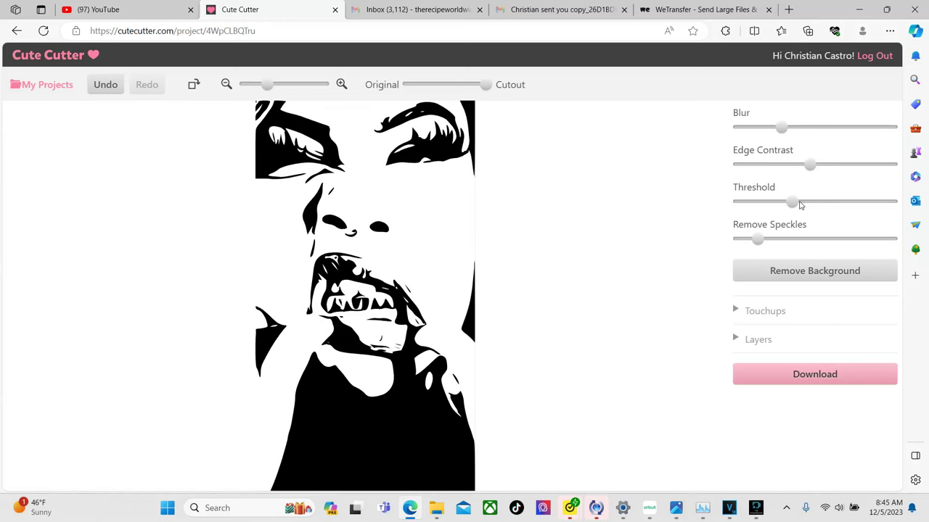
{"action": "mouse_move", "coordinate": [794, 205]}
{"action": "left_mouse_down"}
{"action": "mouse_move", "coordinate": [808, 206]}
{"action": "mouse_move", "coordinate": [798, 203]}
{"action": "left_mouse_up"}
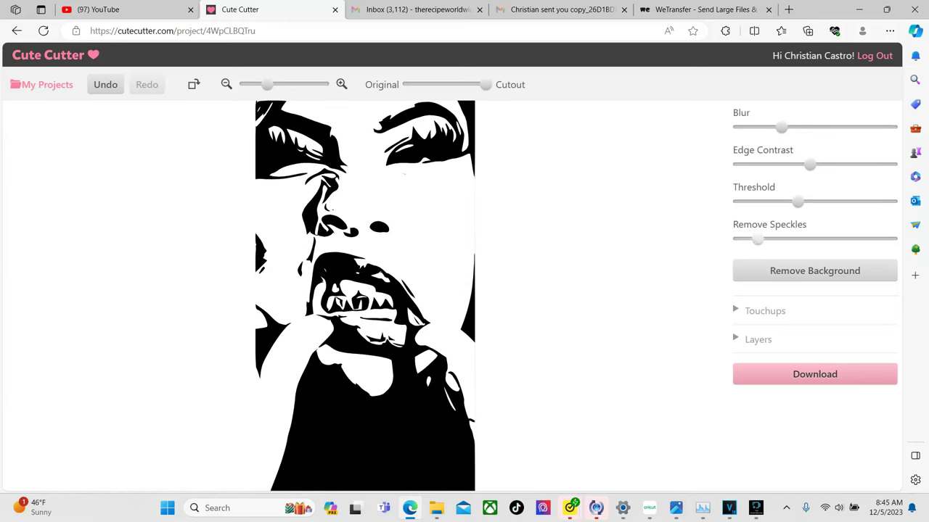
{"action": "left_click_drag", "start_coordinate": [758, 239], "coordinate": [779, 246]}
{"action": "left_click", "coordinate": [729, 336]}
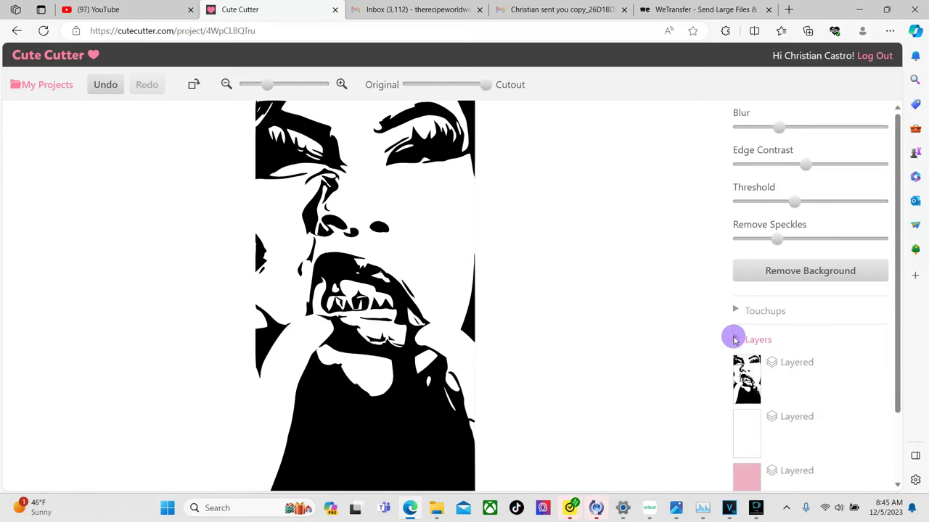
- Switch the cutout's middle white layer from Layered to Inlay and go to the download page
{"action": "scroll", "coordinate": [754, 347], "scroll_direction": "down", "scroll_amount": 1}
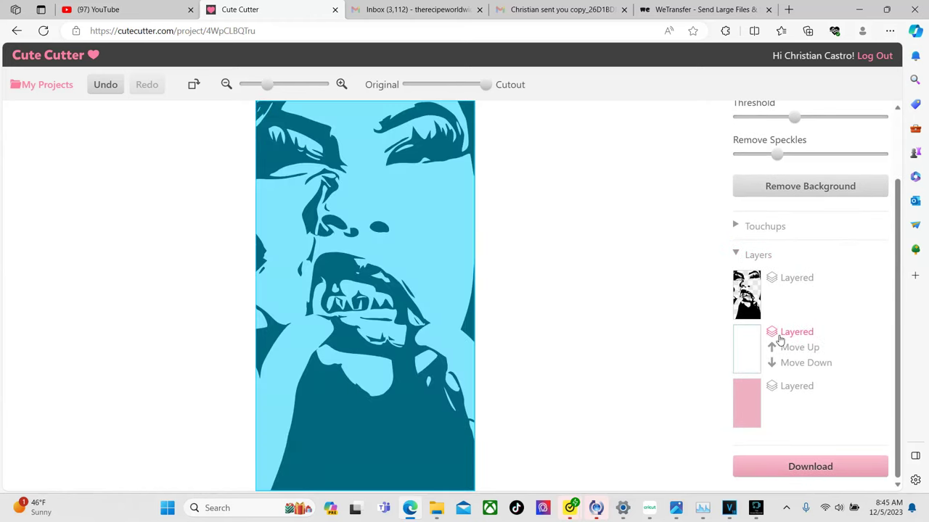
{"action": "left_click", "coordinate": [772, 332]}
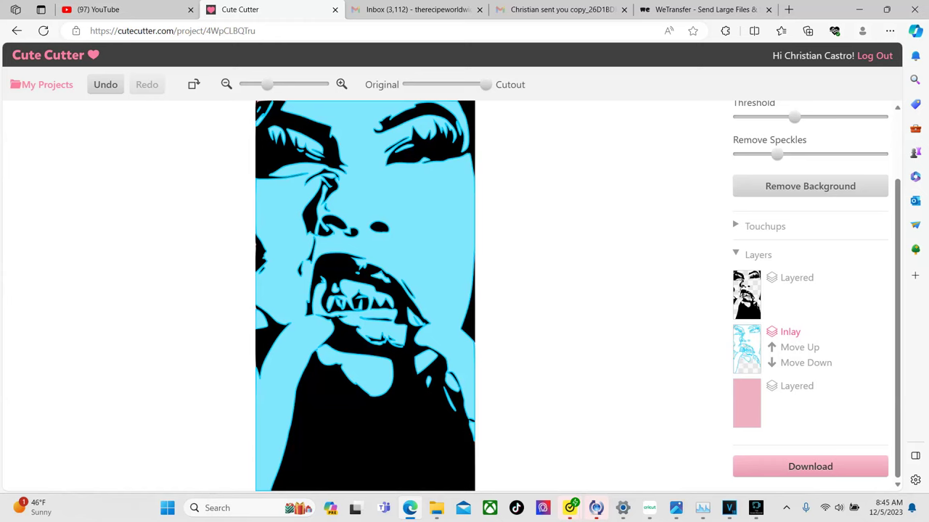
{"action": "left_click", "coordinate": [790, 332]}
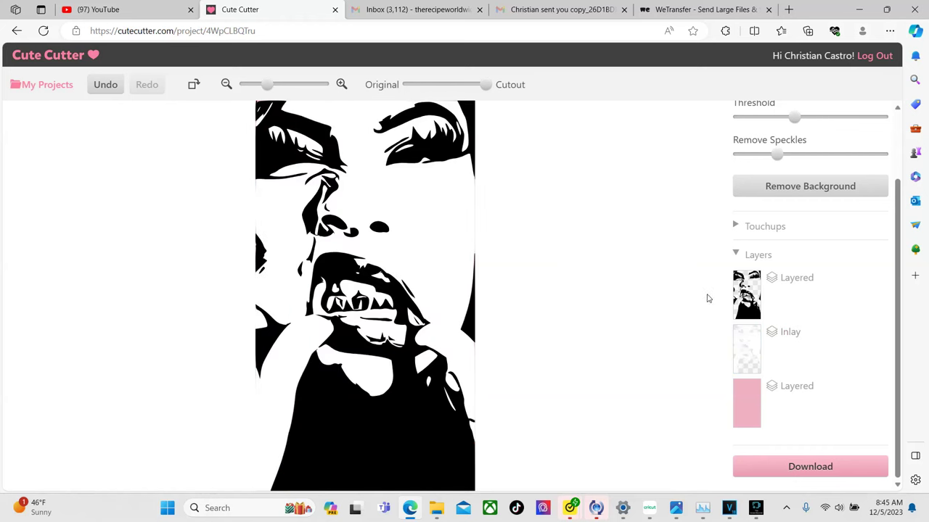
{"action": "mouse_move", "coordinate": [745, 313]}
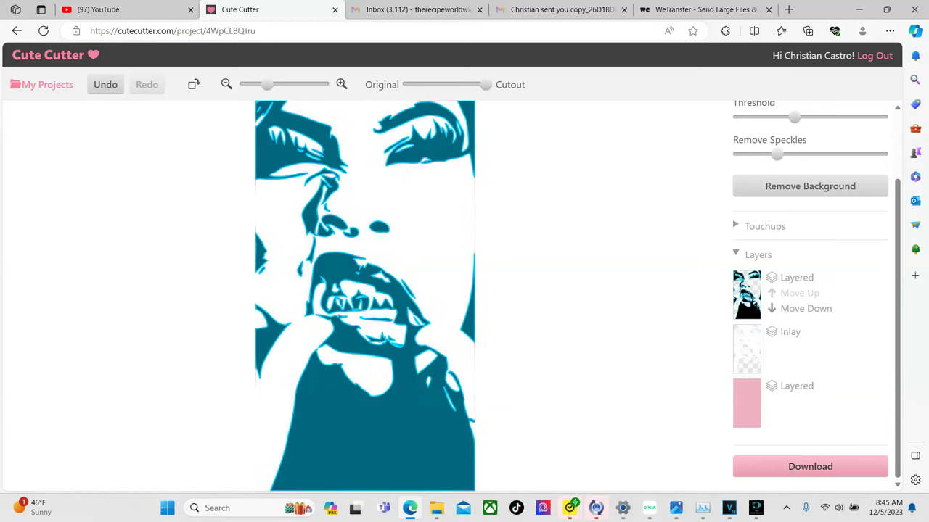
{"action": "mouse_move", "coordinate": [749, 349]}
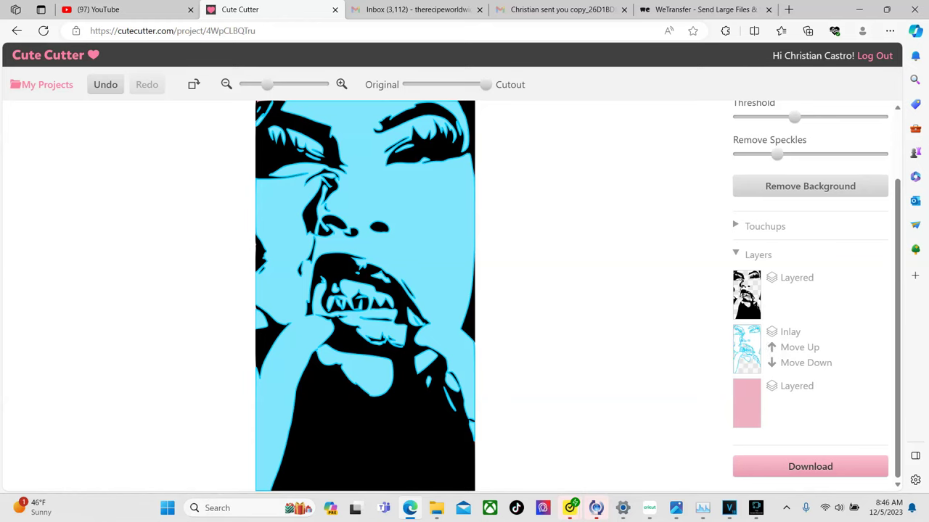
{"action": "left_click", "coordinate": [791, 331]}
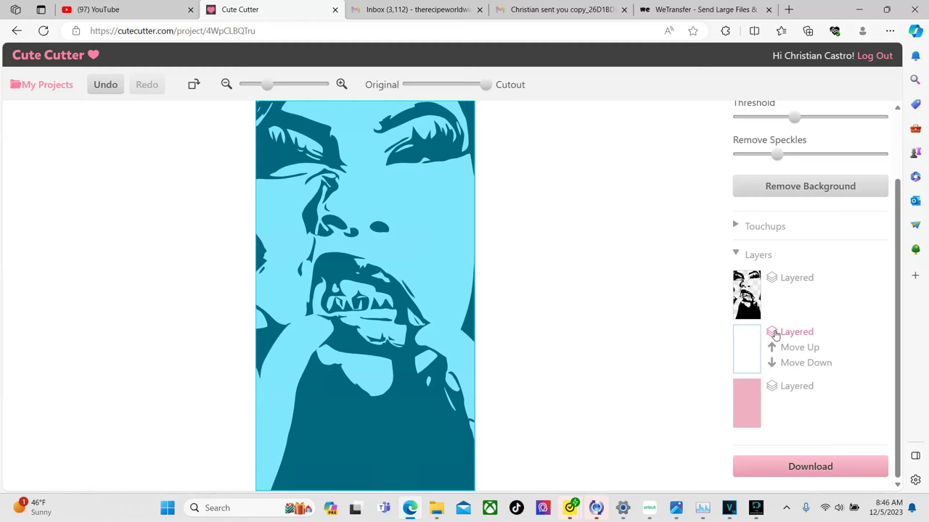
{"action": "left_click", "coordinate": [796, 332]}
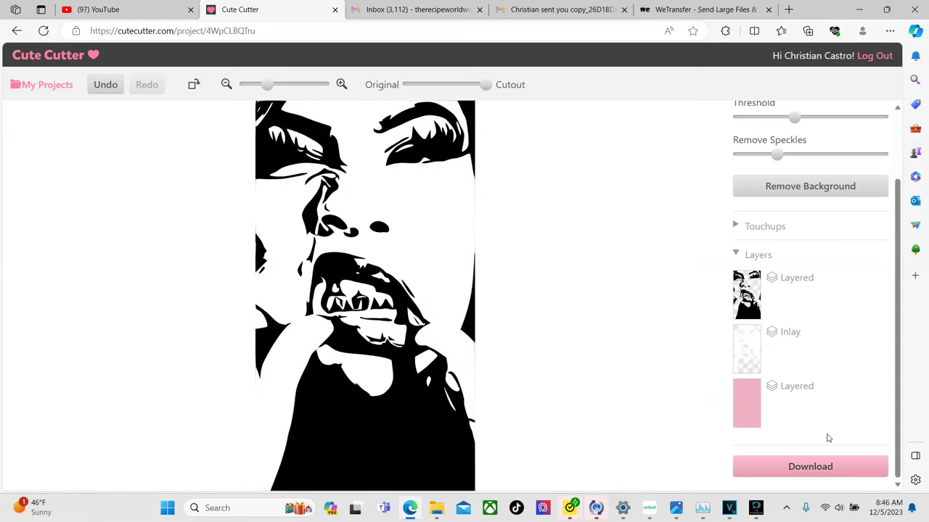
{"action": "left_click", "coordinate": [807, 468]}
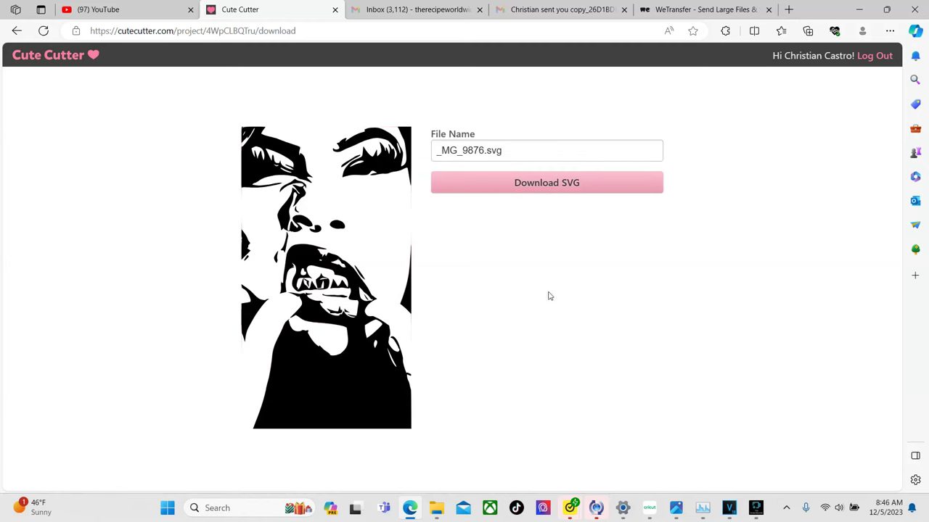
- Switch to Cricut Design Space and start a new project replacing the current design
{"action": "left_click", "coordinate": [649, 508]}
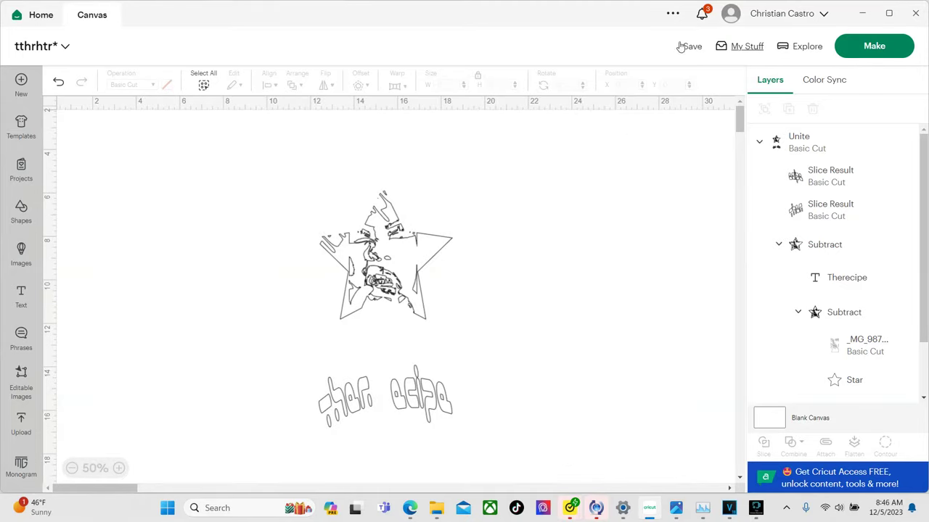
{"action": "left_click", "coordinate": [21, 83]}
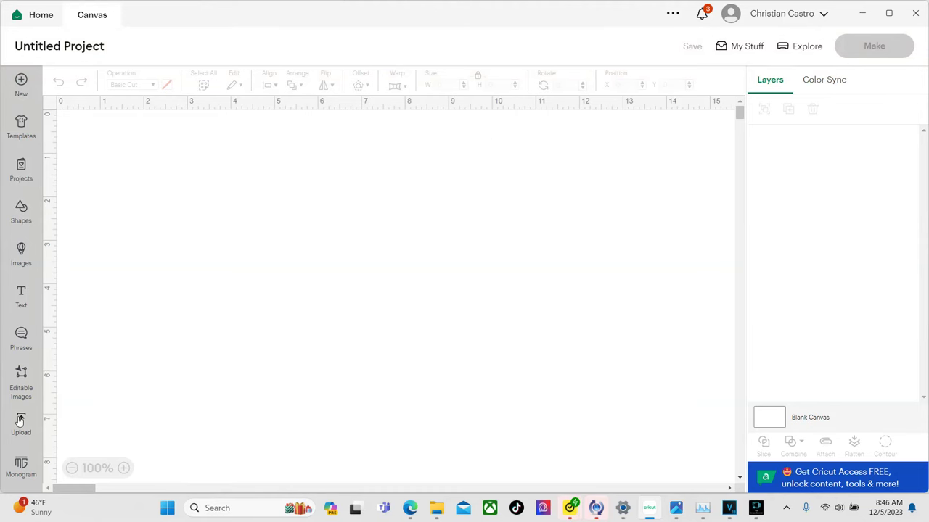
- Add the _MG_9876 (1) face cutout from Recent Uploads to the new canvas
{"action": "left_click", "coordinate": [21, 421]}
{"action": "scroll", "coordinate": [296, 256], "scroll_direction": "down", "scroll_amount": 2}
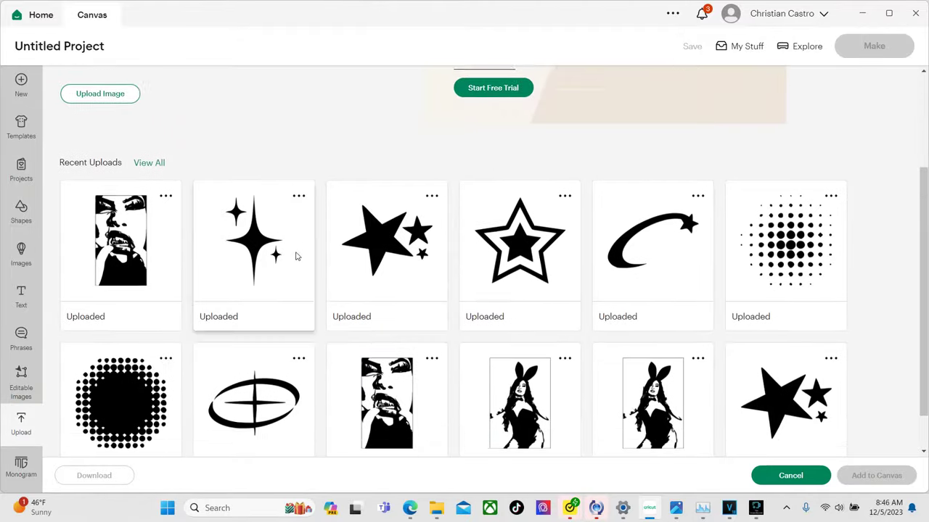
{"action": "scroll", "coordinate": [312, 250], "scroll_direction": "up", "scroll_amount": 1}
{"action": "left_click", "coordinate": [147, 274]}
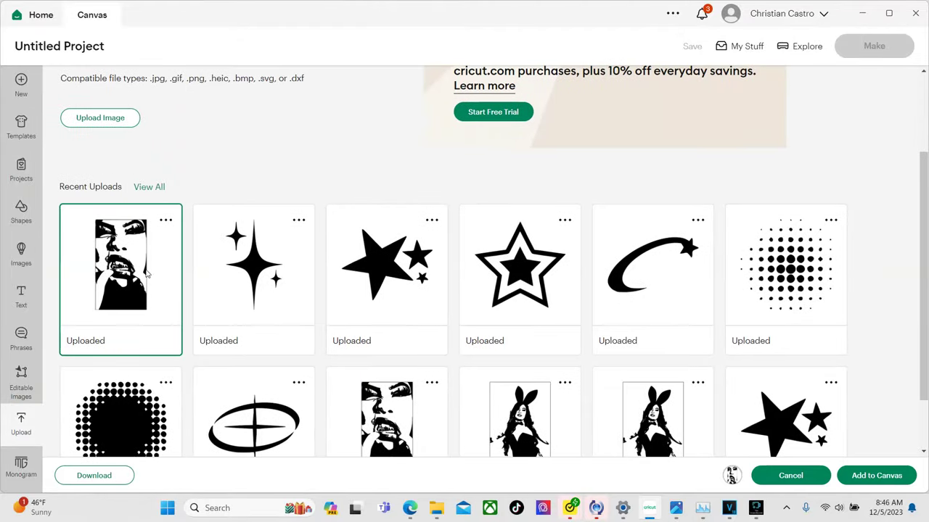
{"action": "scroll", "coordinate": [259, 207], "scroll_direction": "up", "scroll_amount": 2}
{"action": "left_click", "coordinate": [104, 240]}
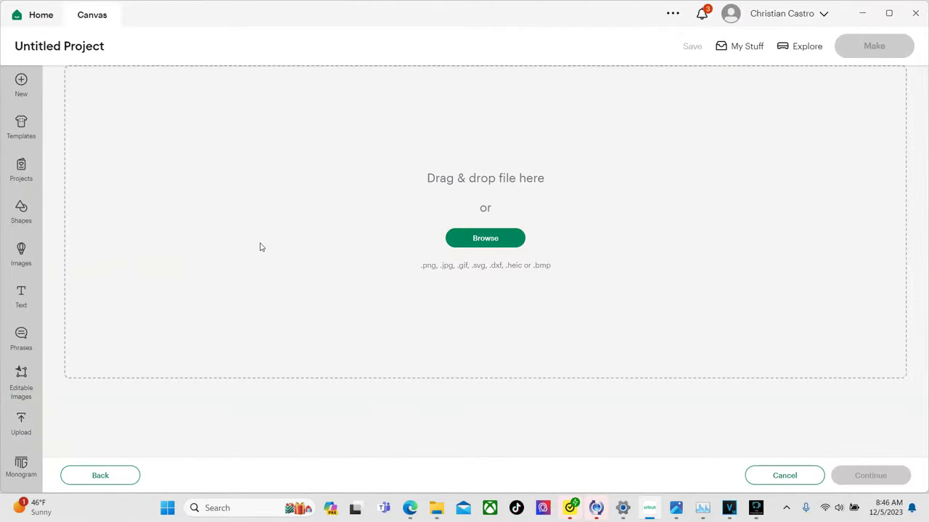
{"action": "left_click", "coordinate": [101, 475]}
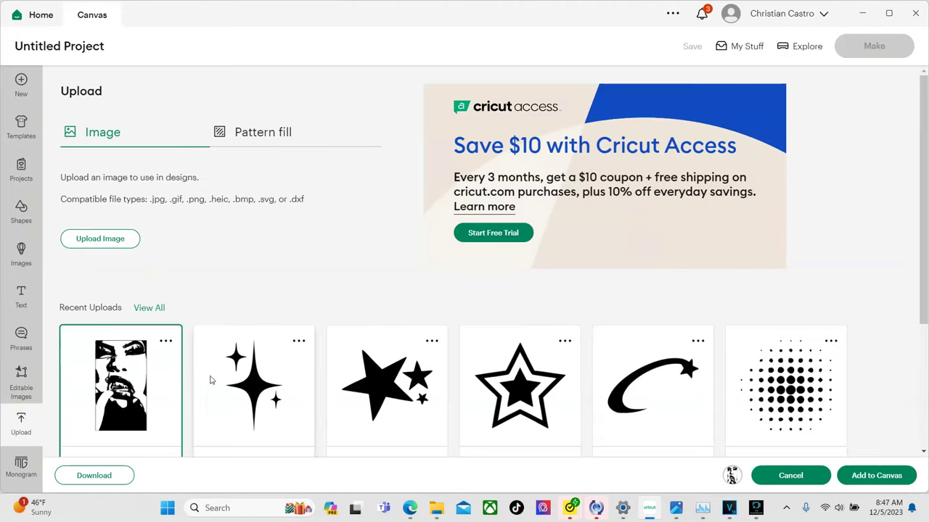
{"action": "left_click", "coordinate": [83, 380]}
{"action": "left_click", "coordinate": [898, 476]}
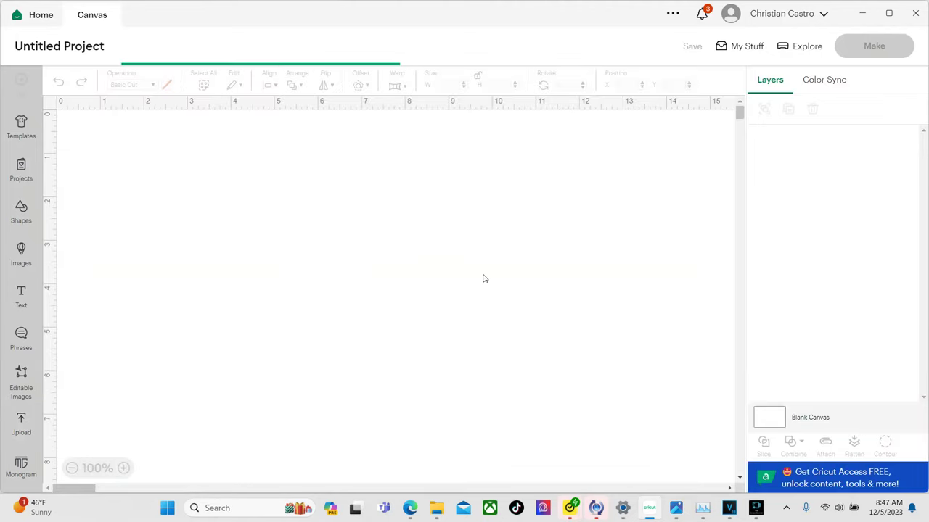
- Move the face cutout toward the canvas centre and delete its pink background layer
{"action": "left_click_drag", "start_coordinate": [207, 284], "coordinate": [452, 199]}
{"action": "scroll", "coordinate": [135, 428], "scroll_direction": "down", "scroll_amount": 1}
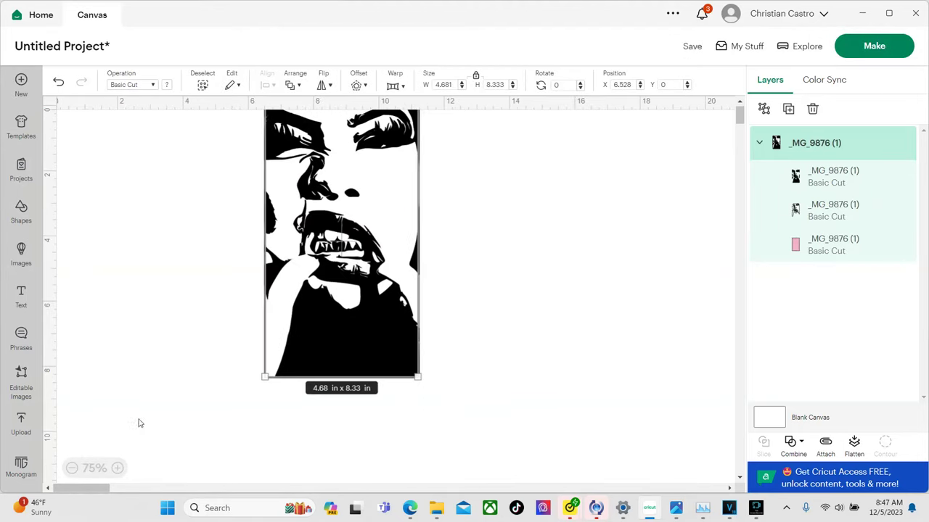
{"action": "left_click_drag", "start_coordinate": [320, 272], "coordinate": [394, 321]}
{"action": "left_click", "coordinate": [296, 301]}
{"action": "left_click_drag", "start_coordinate": [436, 294], "coordinate": [472, 280]}
{"action": "left_click", "coordinate": [355, 276]}
{"action": "left_click", "coordinate": [373, 253]}
{"action": "left_click", "coordinate": [412, 258]}
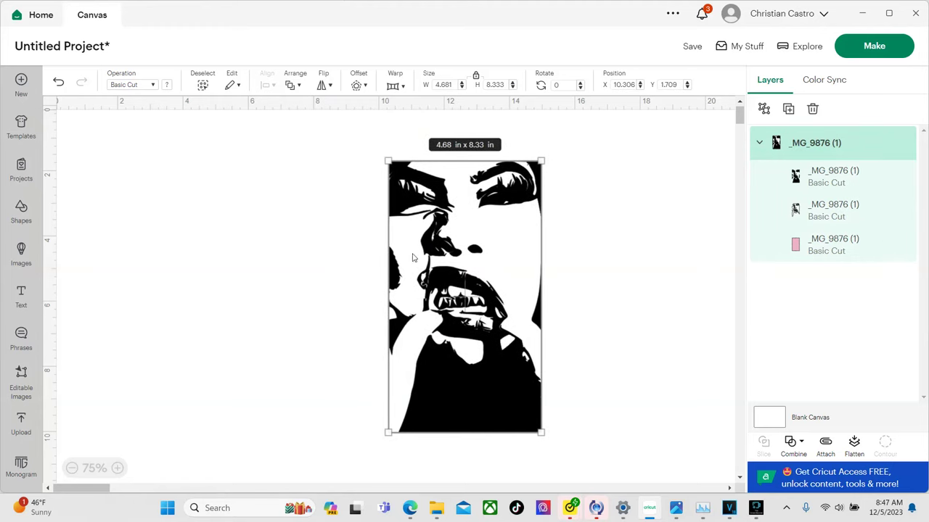
{"action": "left_click", "coordinate": [842, 249]}
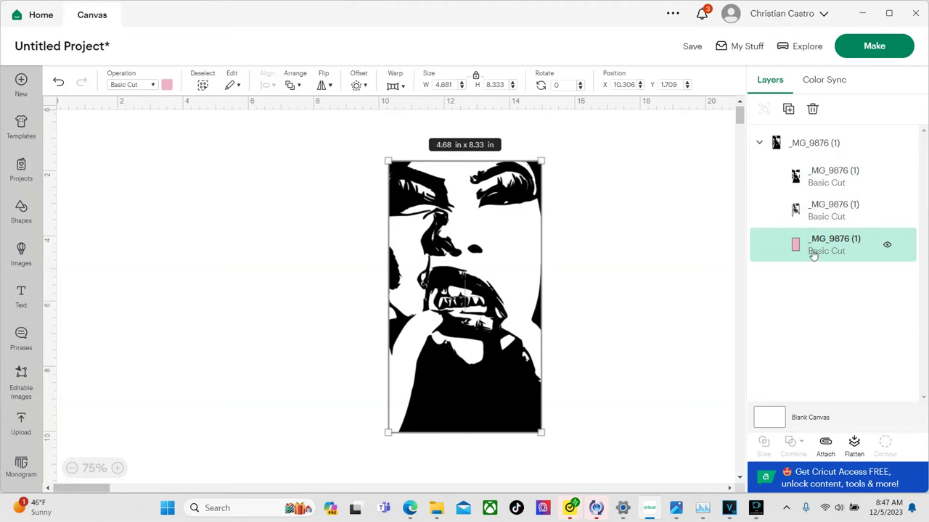
{"action": "left_click", "coordinate": [812, 109]}
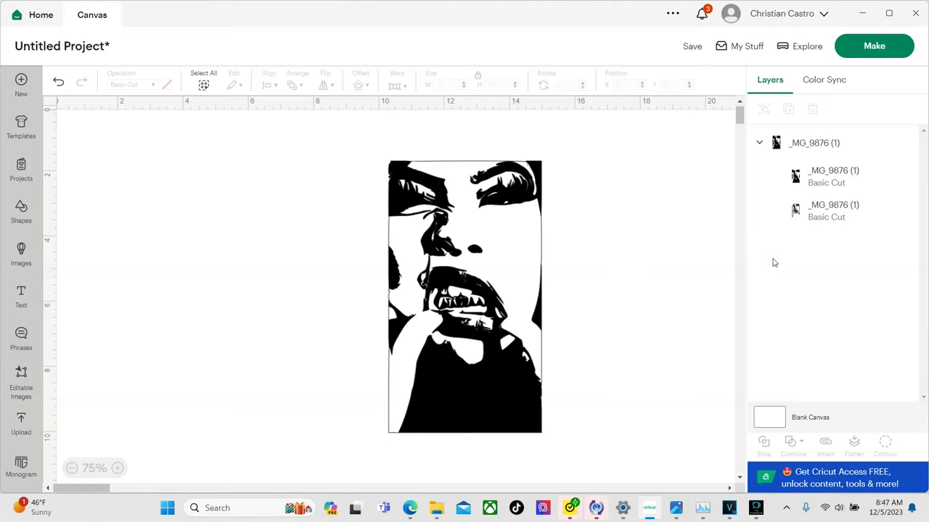
- Pull the outlined face layer out to the left of the solid black face and reposition both
{"action": "left_click", "coordinate": [811, 215]}
{"action": "left_click_drag", "start_coordinate": [400, 283], "coordinate": [187, 272]}
{"action": "left_click", "coordinate": [663, 265]}
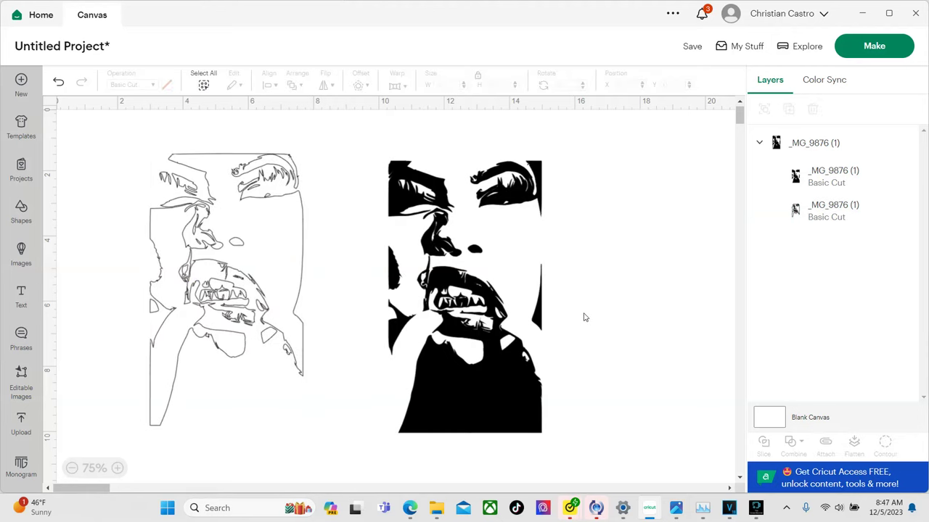
{"action": "left_click_drag", "start_coordinate": [516, 313], "coordinate": [586, 309]}
{"action": "left_click", "coordinate": [143, 234]}
{"action": "left_click", "coordinate": [288, 243]}
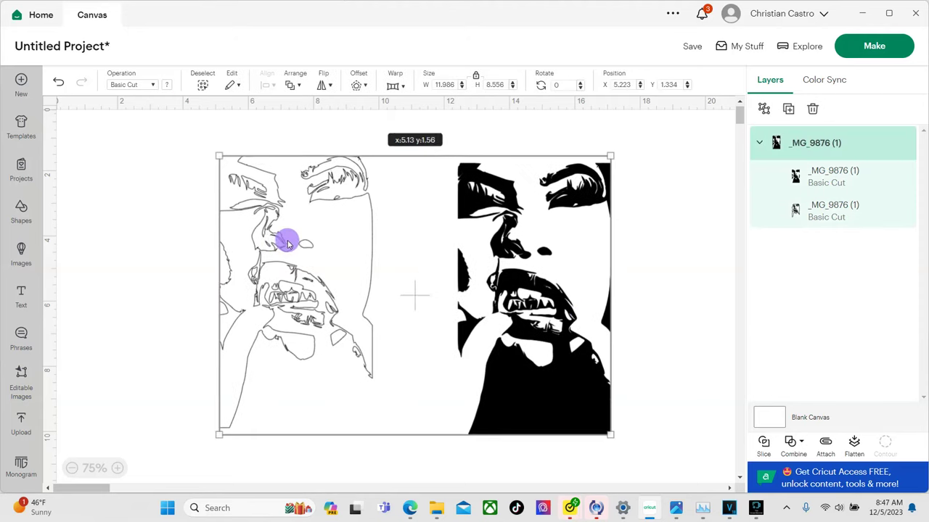
{"action": "left_click", "coordinate": [143, 209]}
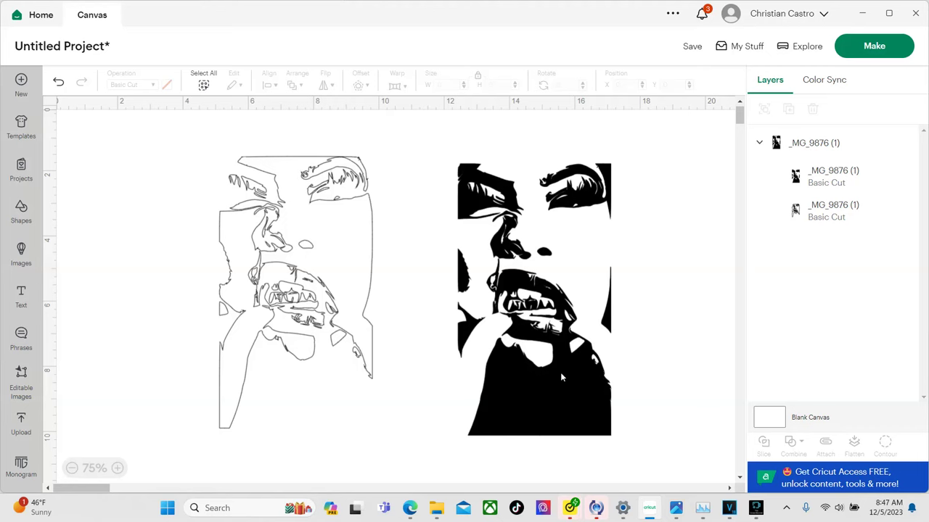
{"action": "left_click_drag", "start_coordinate": [549, 391], "coordinate": [619, 368]}
{"action": "left_click", "coordinate": [168, 205]}
{"action": "left_click_drag", "start_coordinate": [333, 256], "coordinate": [290, 264]}
{"action": "left_click", "coordinate": [92, 226]}
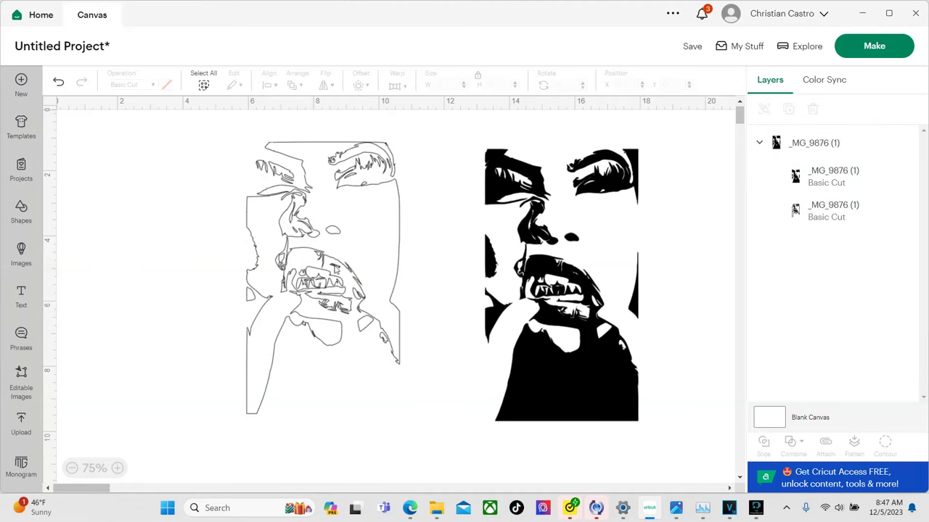
{"action": "left_click", "coordinate": [21, 211]}
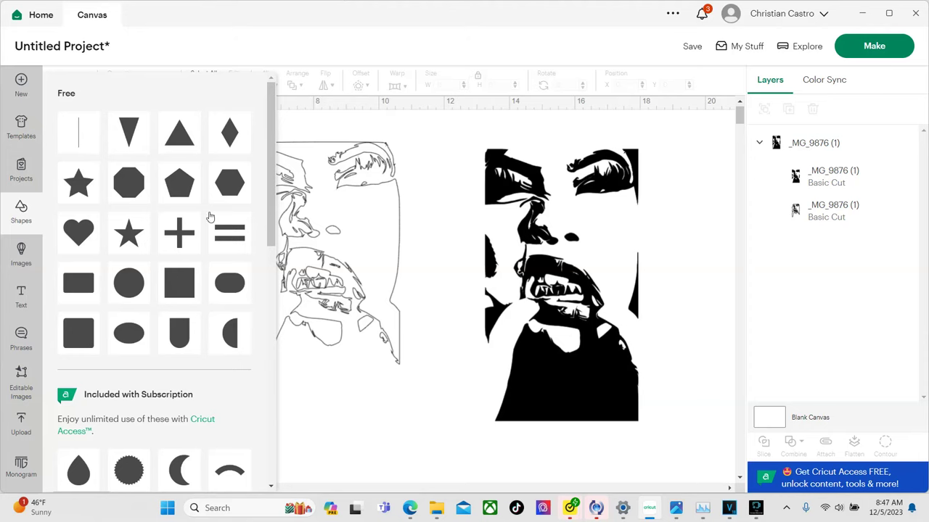
- Add a square, send it to the back and colour it black
{"action": "left_click", "coordinate": [194, 280]}
{"action": "right_click", "coordinate": [129, 180]}
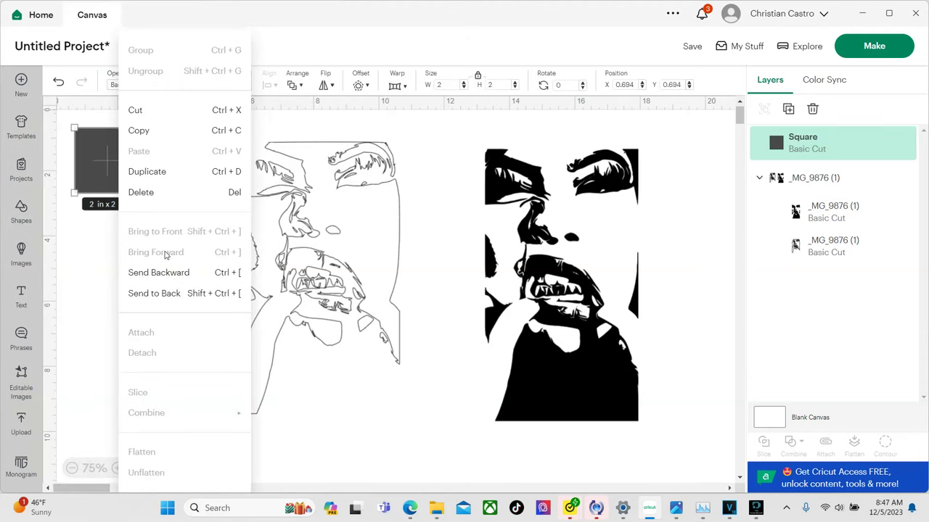
{"action": "left_click", "coordinate": [166, 294]}
{"action": "left_click", "coordinate": [167, 85]}
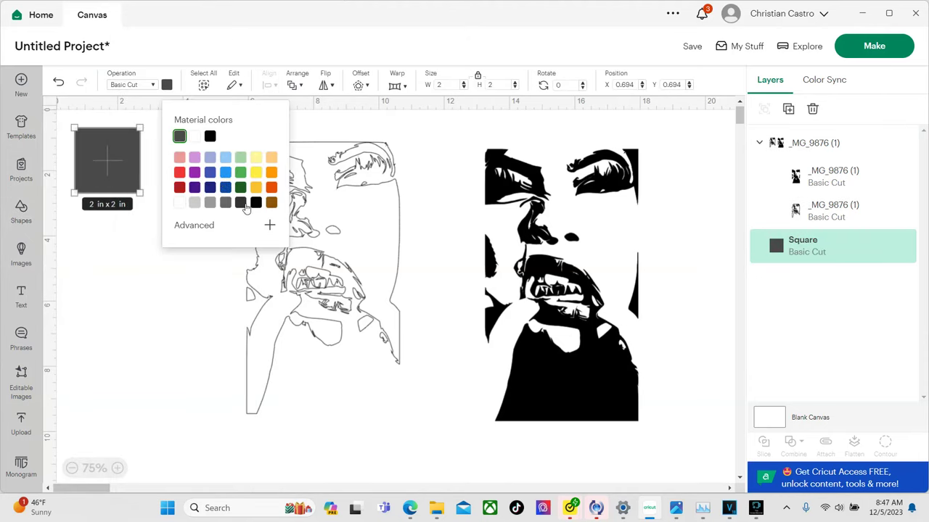
{"action": "left_click", "coordinate": [209, 137]}
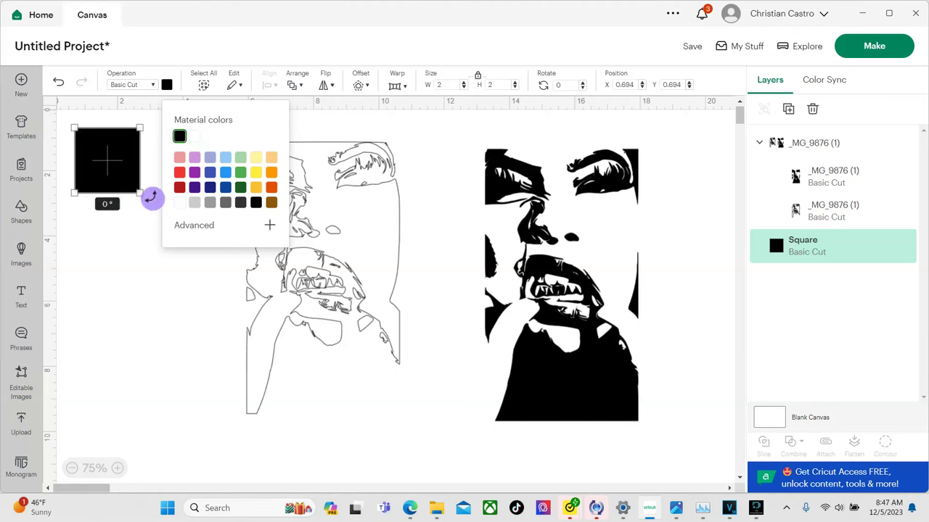
- Unlock the square's proportions and stretch it to 8.09 x 8.98 in over the outlined face
{"action": "left_click_drag", "start_coordinate": [151, 197], "coordinate": [284, 337]}
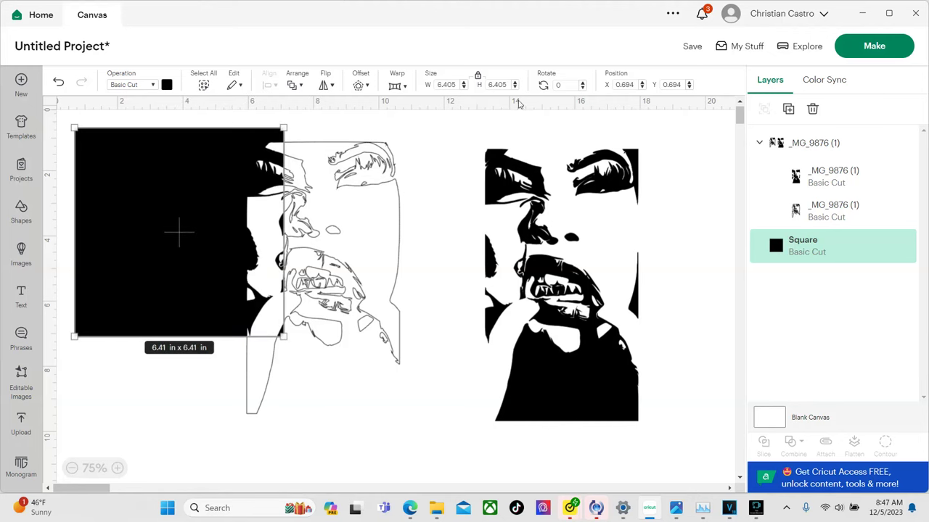
{"action": "left_click", "coordinate": [477, 76]}
{"action": "left_click_drag", "start_coordinate": [285, 336], "coordinate": [340, 421]}
{"action": "left_click_drag", "start_coordinate": [191, 346], "coordinate": [286, 346]}
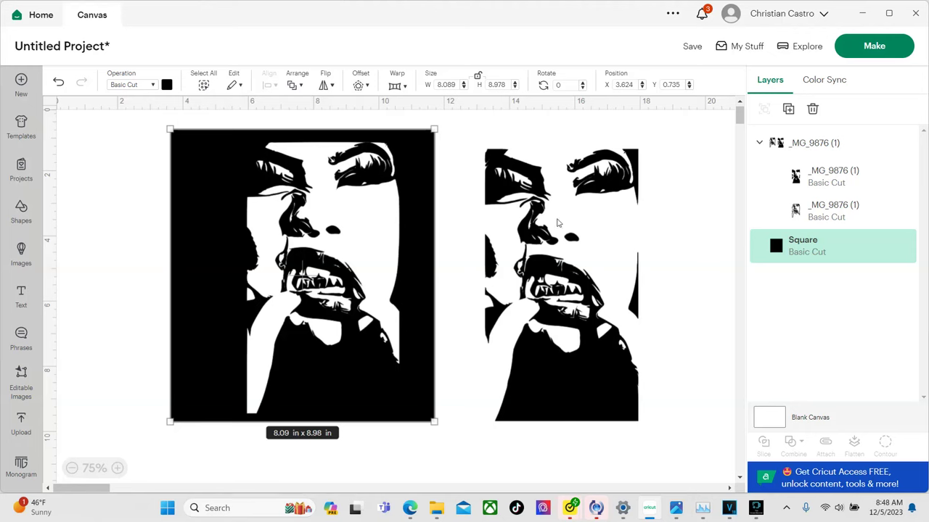
- Reposition the black square and reselect the solid face layer
{"action": "left_click", "coordinate": [806, 179]}
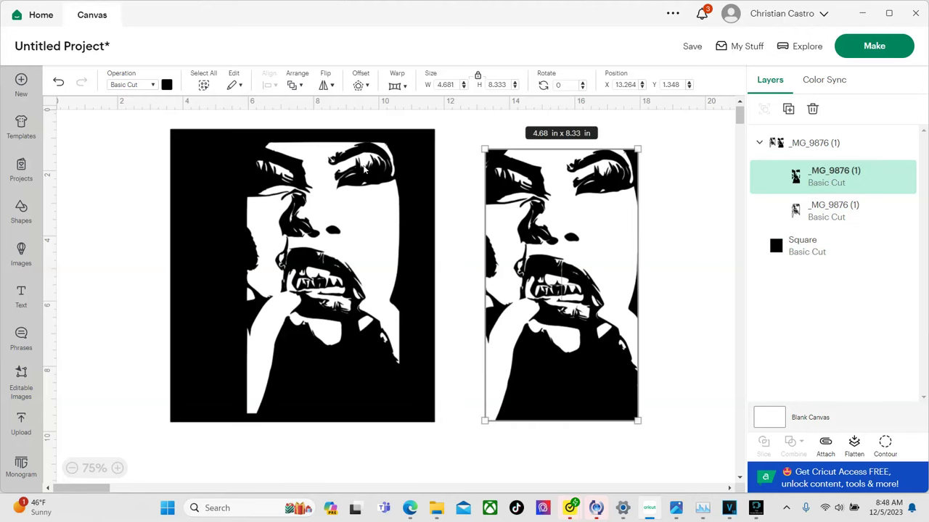
{"action": "left_click", "coordinate": [90, 189]}
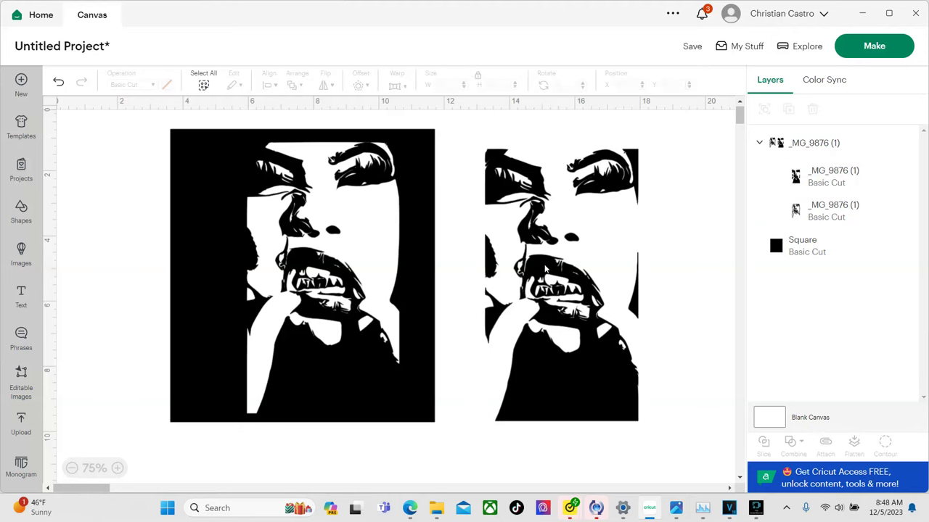
{"action": "left_click_drag", "start_coordinate": [202, 264], "coordinate": [169, 268]}
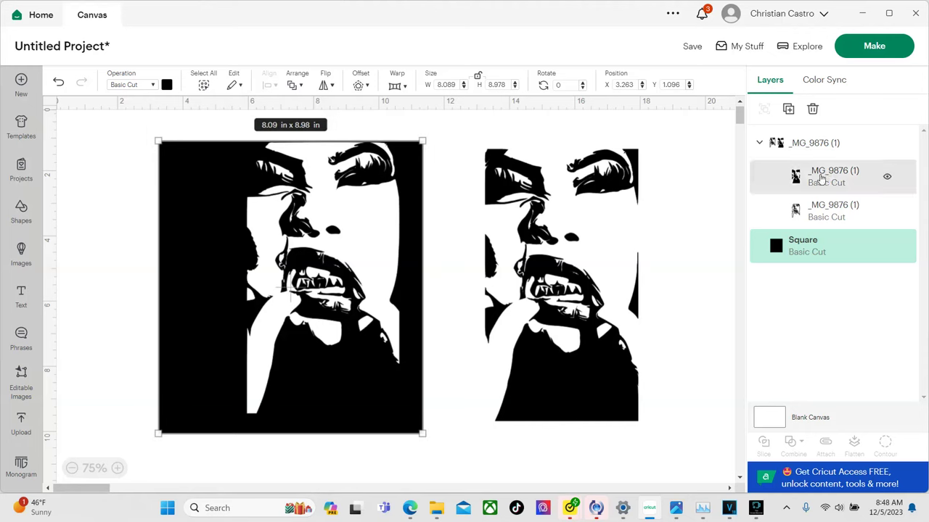
{"action": "left_click", "coordinate": [847, 215]}
{"action": "left_click", "coordinate": [834, 176]}
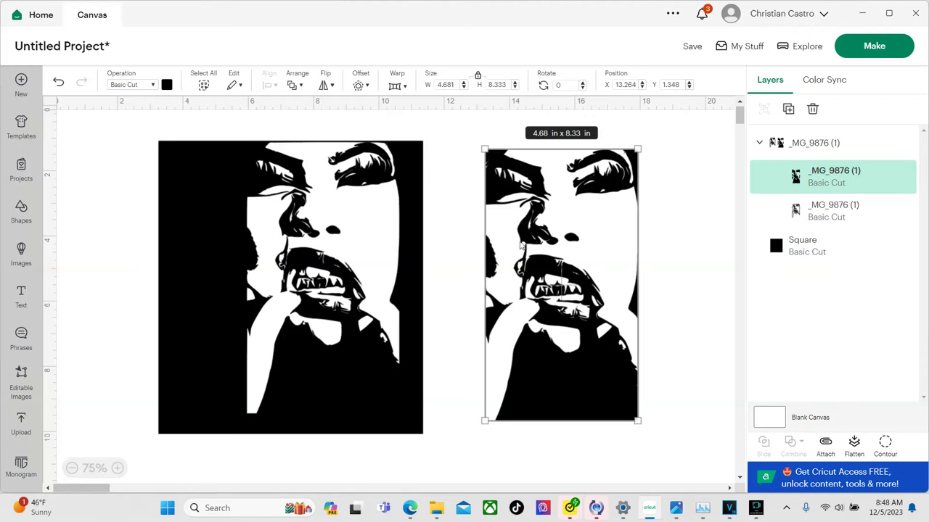
- Colour the solid face dark red and try the black square behind it, then move it back
{"action": "left_click", "coordinate": [167, 85]}
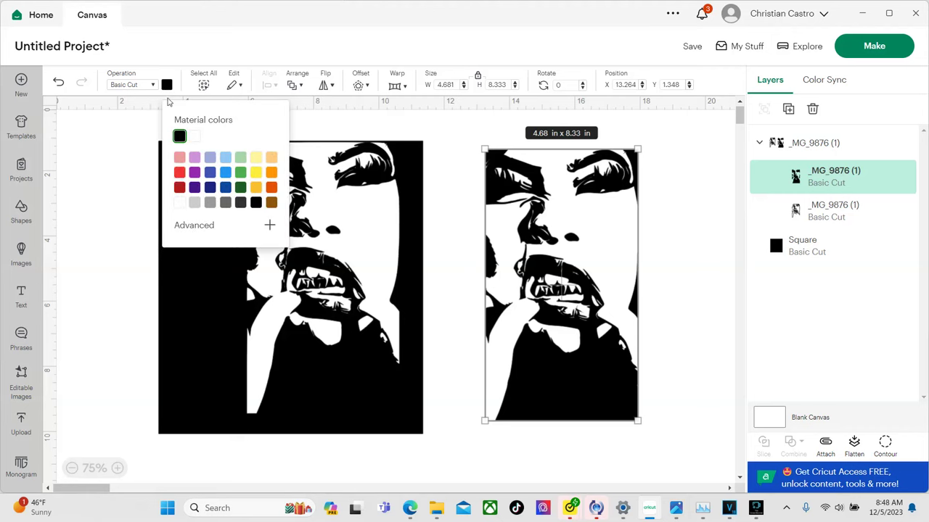
{"action": "left_click", "coordinate": [179, 187]}
{"action": "left_click", "coordinate": [120, 304]}
{"action": "left_click_drag", "start_coordinate": [180, 315], "coordinate": [458, 312]}
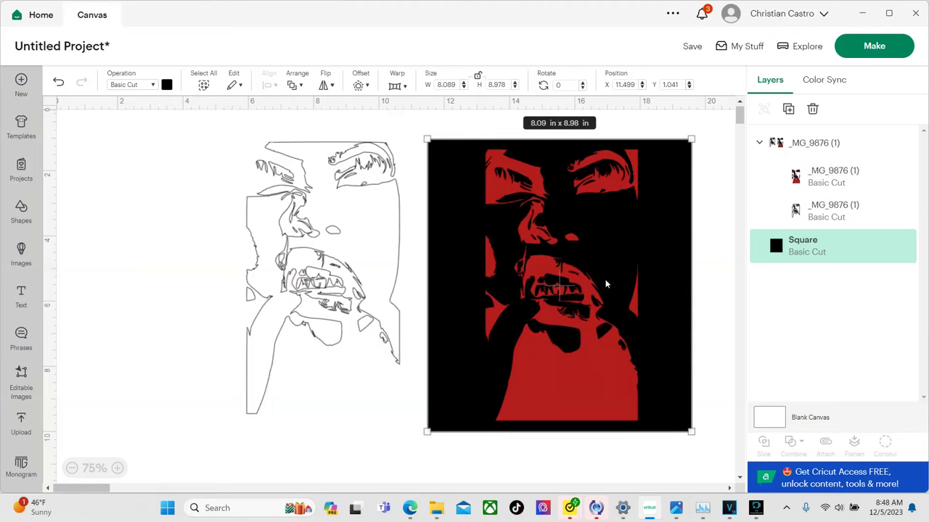
{"action": "left_click_drag", "start_coordinate": [632, 375], "coordinate": [240, 334]}
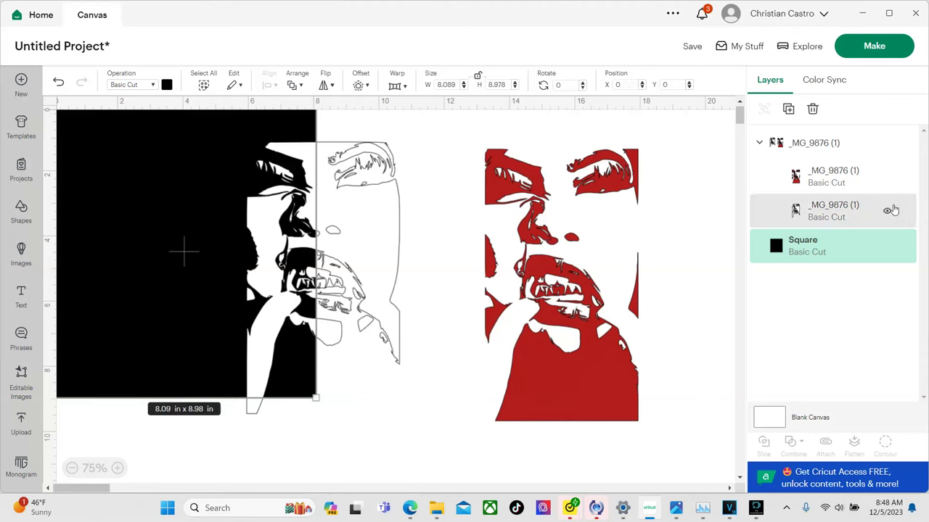
- Delete the red face and position the outlined face inside the black square
{"action": "left_click", "coordinate": [835, 178]}
{"action": "left_click", "coordinate": [812, 108]}
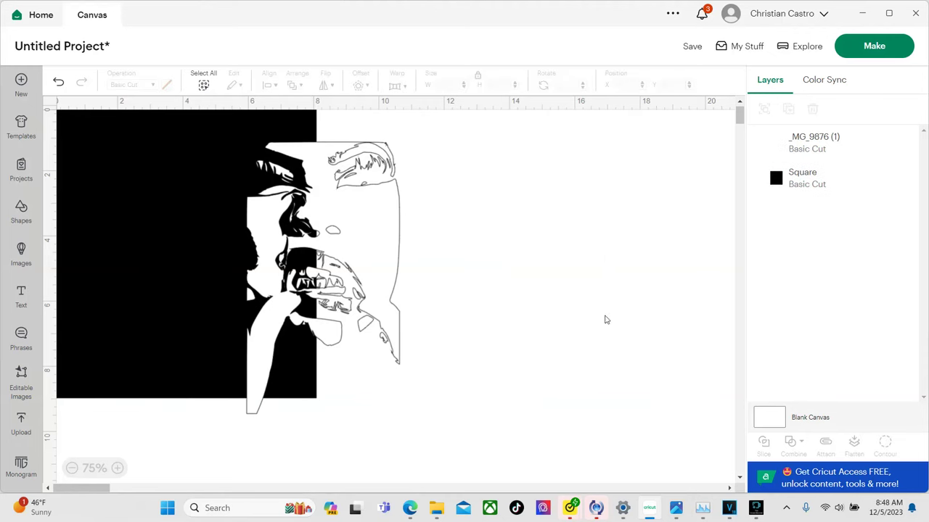
{"action": "left_click_drag", "start_coordinate": [341, 243], "coordinate": [214, 236]}
{"action": "left_click", "coordinate": [66, 219]}
{"action": "left_click_drag", "start_coordinate": [440, 360], "coordinate": [352, 274]}
{"action": "left_click", "coordinate": [199, 242]}
{"action": "left_click", "coordinate": [430, 289]}
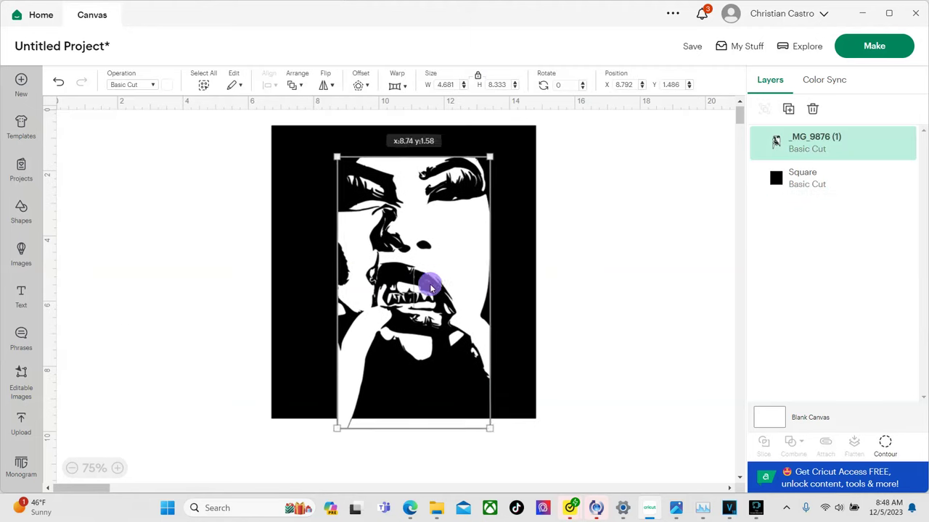
{"action": "left_click_drag", "start_coordinate": [430, 289], "coordinate": [404, 259]}
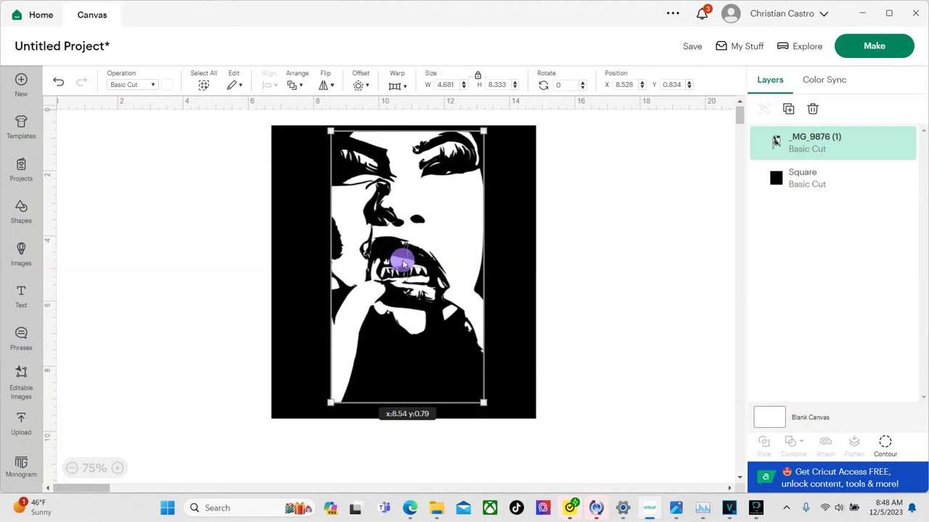
- Move the outlined face back off the square and delete the black square
{"action": "left_click", "coordinate": [587, 228]}
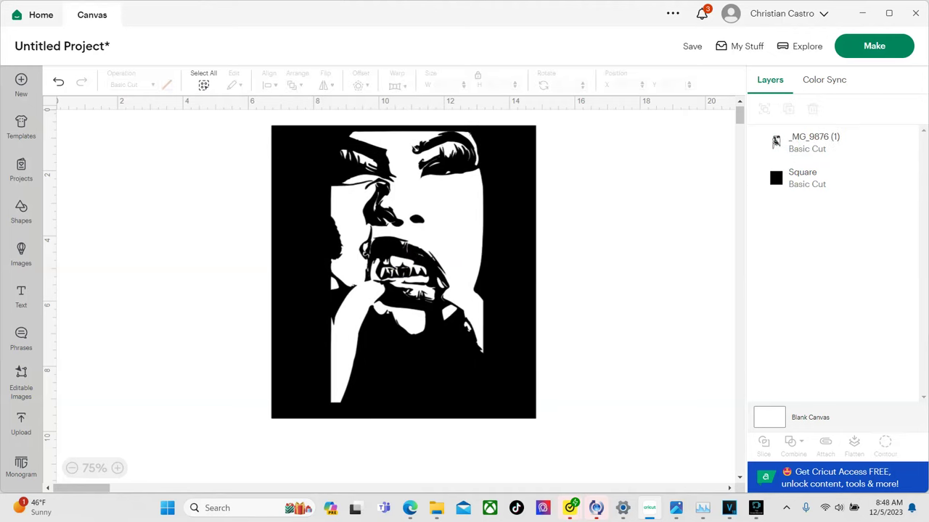
{"action": "left_click", "coordinate": [436, 242]}
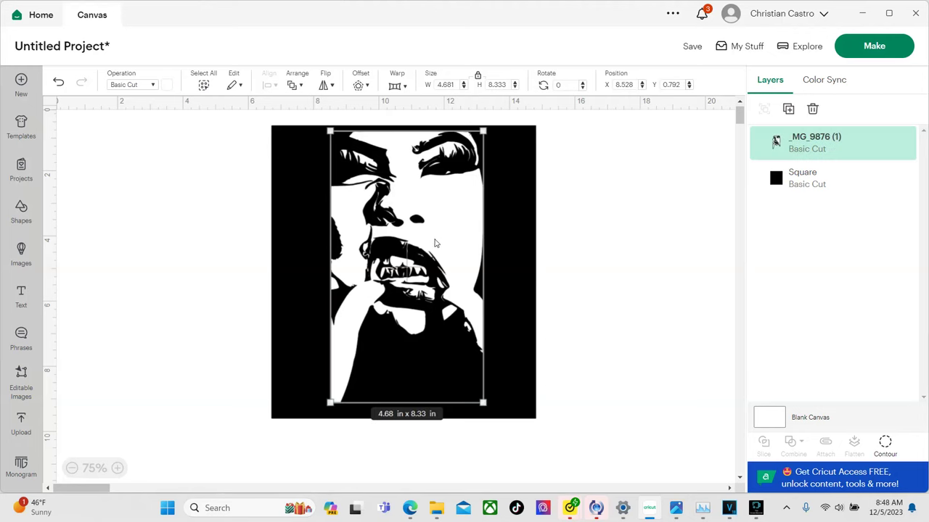
{"action": "left_click", "coordinate": [247, 239]}
{"action": "left_click_drag", "start_coordinate": [444, 201], "coordinate": [608, 229]}
{"action": "left_click_drag", "start_coordinate": [411, 234], "coordinate": [266, 234]}
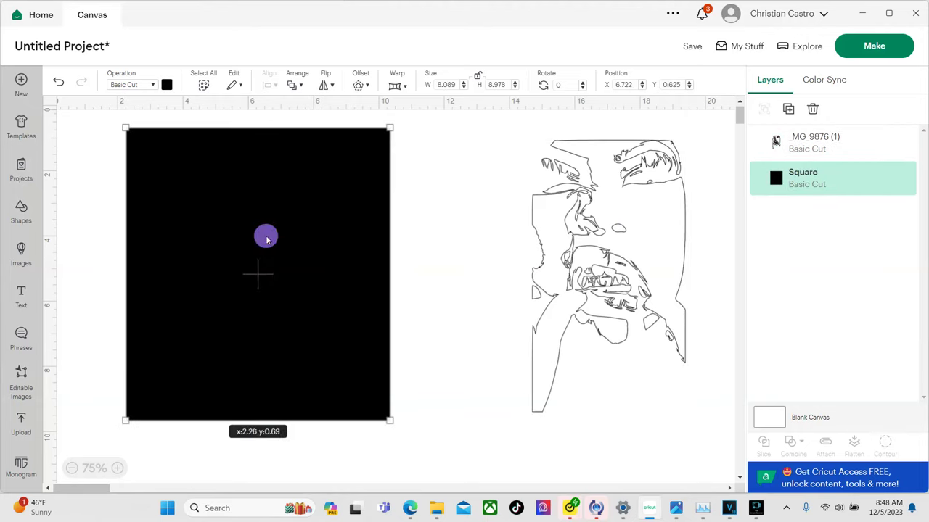
{"action": "left_click", "coordinate": [813, 109]}
- Move the face left, then add a star shape and send it behind the portrait
{"action": "left_click_drag", "start_coordinate": [618, 224], "coordinate": [425, 247]}
{"action": "left_click", "coordinate": [155, 245]}
{"action": "left_click", "coordinate": [24, 212]}
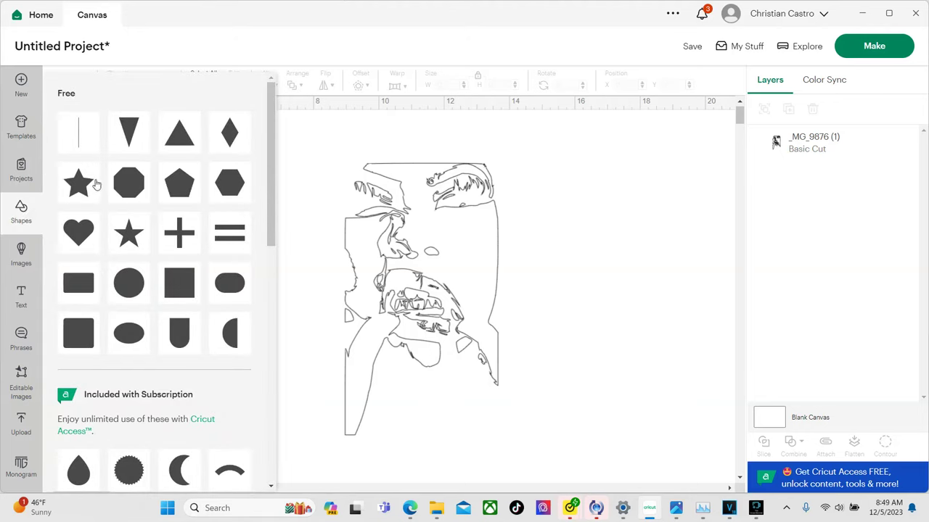
{"action": "left_click", "coordinate": [79, 178]}
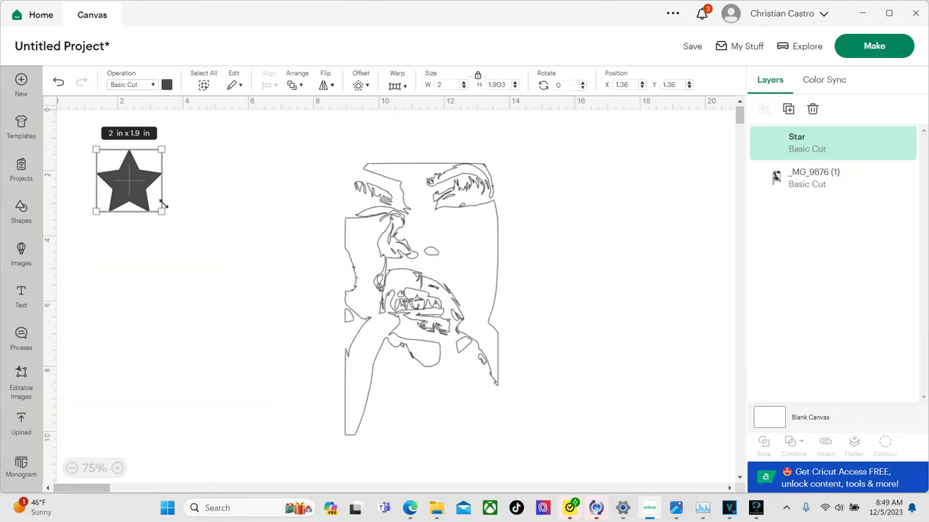
{"action": "right_click", "coordinate": [140, 198]}
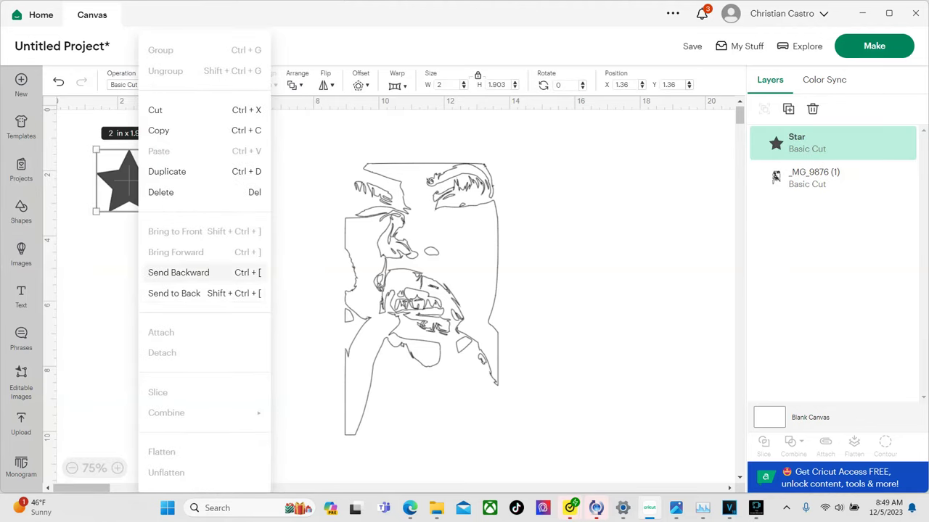
{"action": "left_click", "coordinate": [182, 294]}
- Colour the star black, dismiss the Adobe notification and enlarge the star to about 9.8 in
{"action": "left_click", "coordinate": [166, 85]}
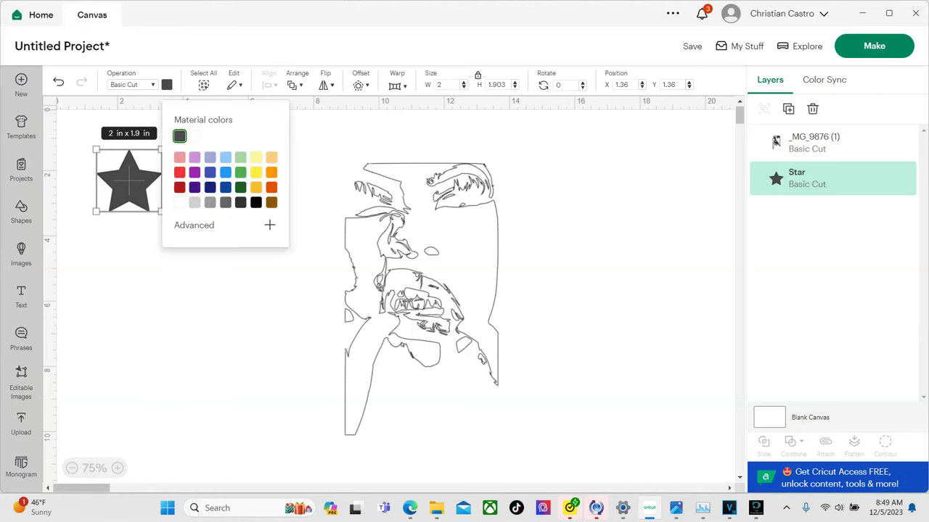
{"action": "left_click", "coordinate": [255, 202]}
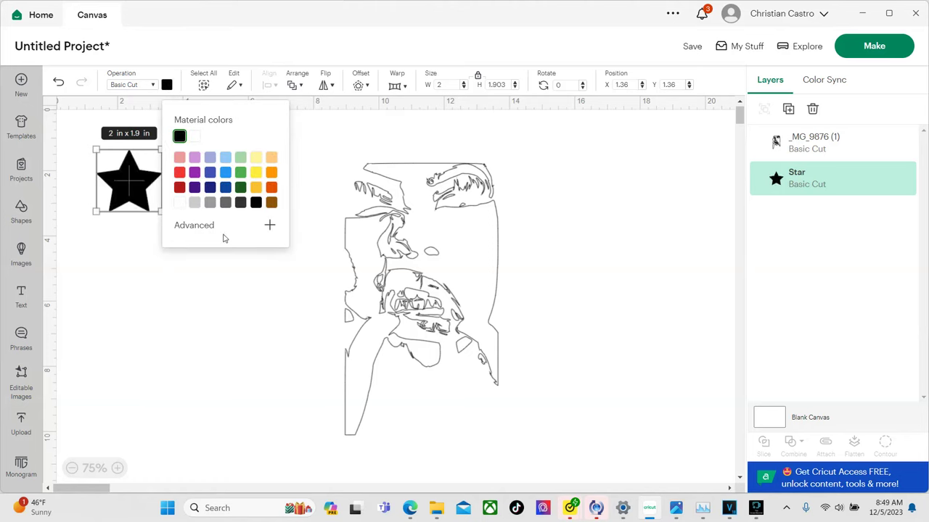
{"action": "left_click", "coordinate": [107, 293]}
{"action": "left_click", "coordinate": [153, 208]}
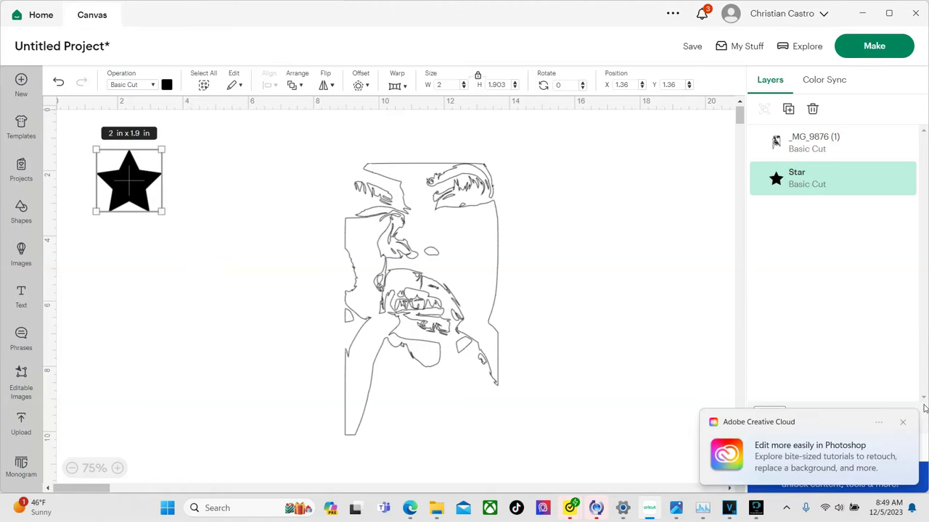
{"action": "left_click", "coordinate": [902, 425]}
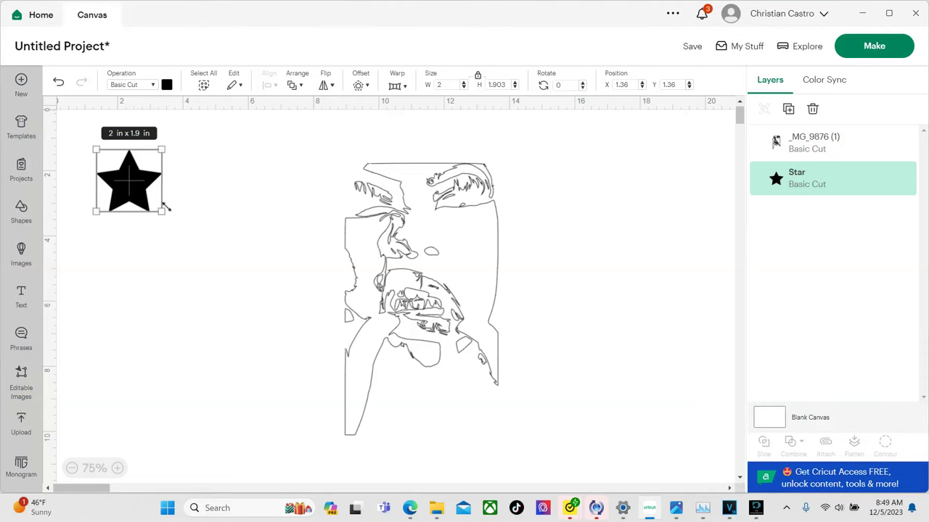
{"action": "left_click_drag", "start_coordinate": [165, 208], "coordinate": [415, 454]}
- Move and enlarge the star, then place the portrait over it at about 6.5 x 11.5 in
{"action": "left_click_drag", "start_coordinate": [218, 319], "coordinate": [364, 251]}
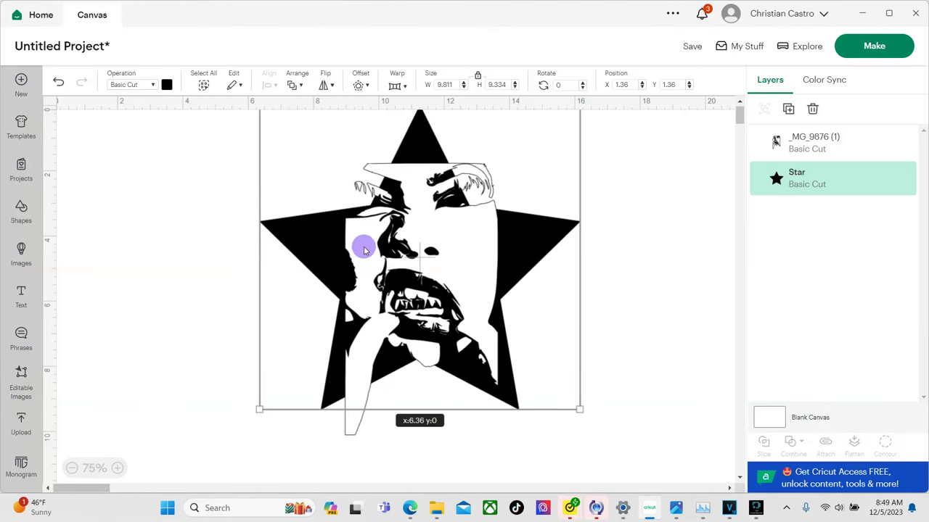
{"action": "left_click_drag", "start_coordinate": [580, 411], "coordinate": [620, 443]}
{"action": "left_click", "coordinate": [487, 225]}
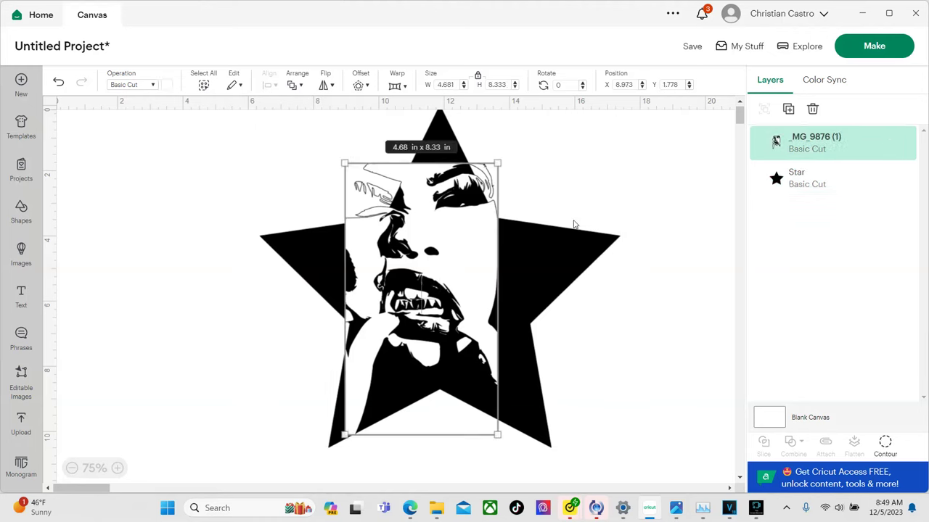
{"action": "left_click_drag", "start_coordinate": [430, 258], "coordinate": [457, 286]}
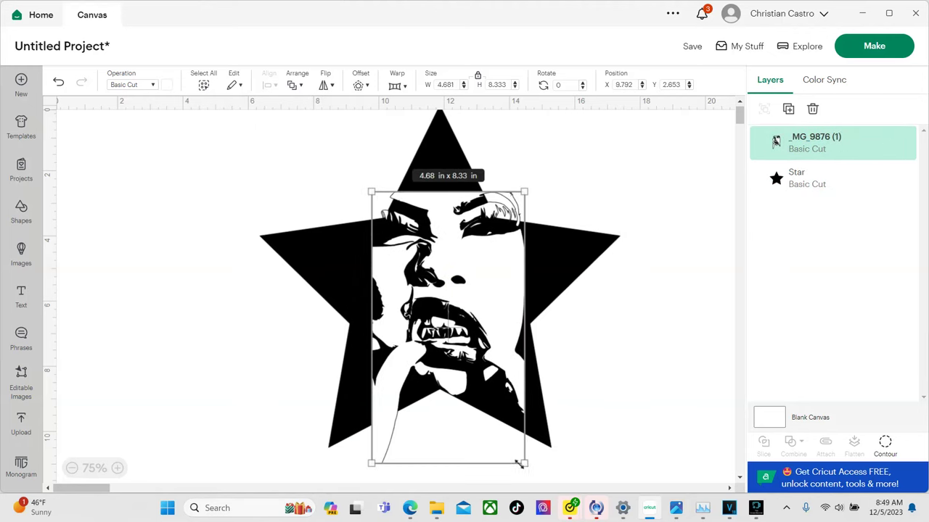
{"action": "left_click_drag", "start_coordinate": [519, 465], "coordinate": [588, 503]}
{"action": "left_click_drag", "start_coordinate": [511, 416], "coordinate": [478, 396]}
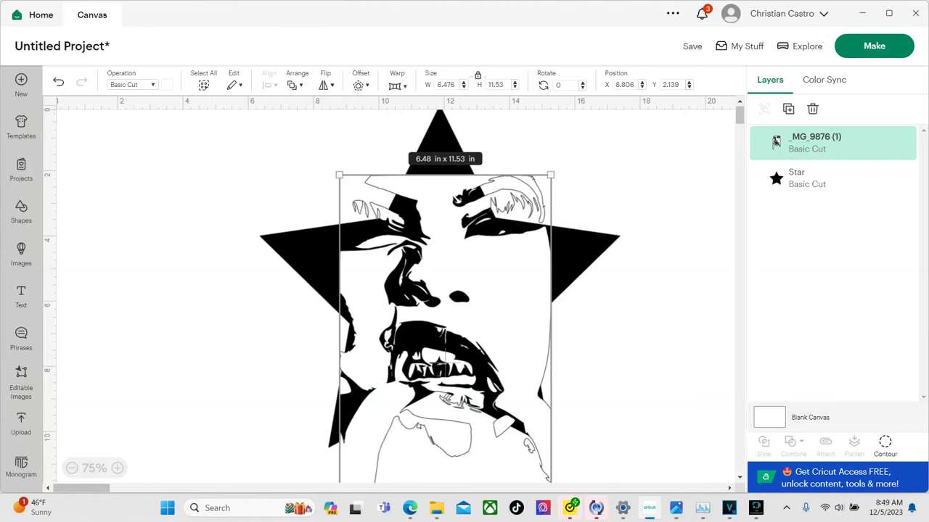
{"action": "left_click_drag", "start_coordinate": [481, 243], "coordinate": [478, 246]}
{"action": "left_click", "coordinate": [174, 174]}
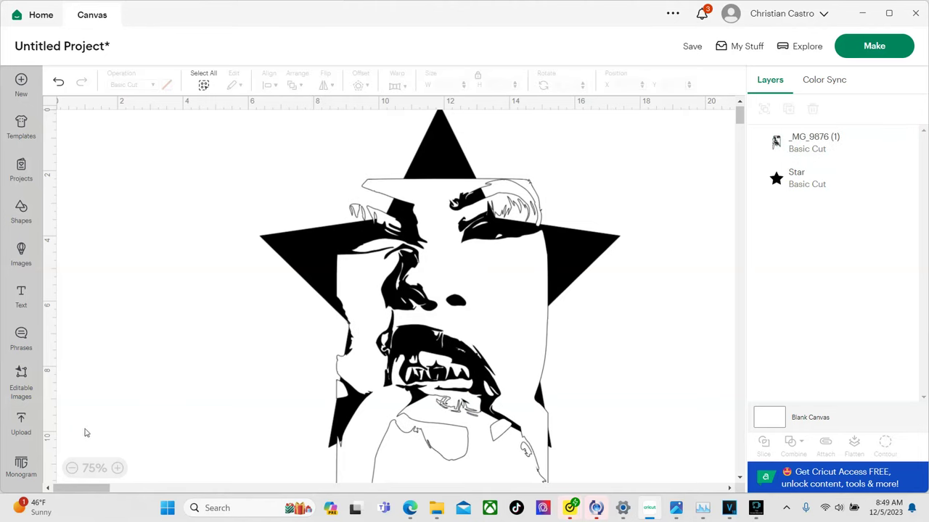
- Zoom out, shrink the portrait to about 5.9 in wide, and select both objects together
{"action": "left_click", "coordinate": [72, 468]}
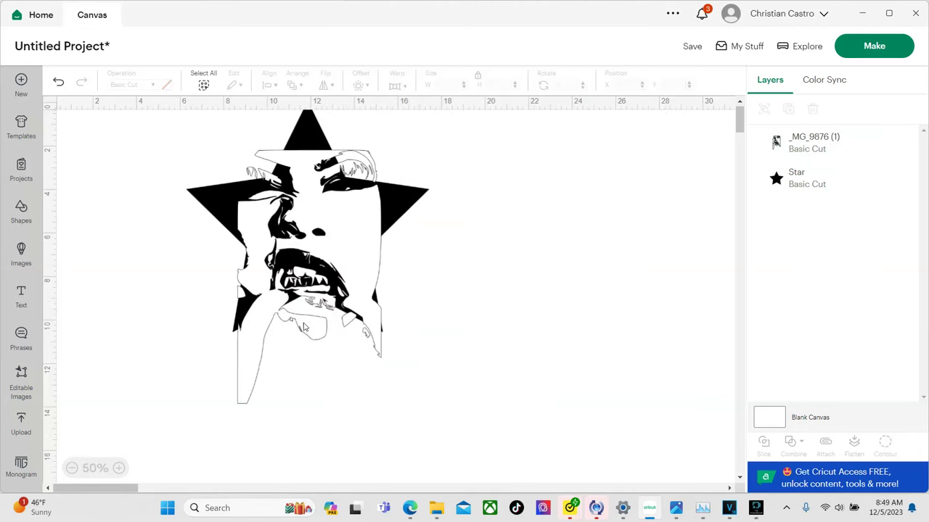
{"action": "left_click", "coordinate": [812, 144]}
{"action": "left_click_drag", "start_coordinate": [379, 401], "coordinate": [372, 379]}
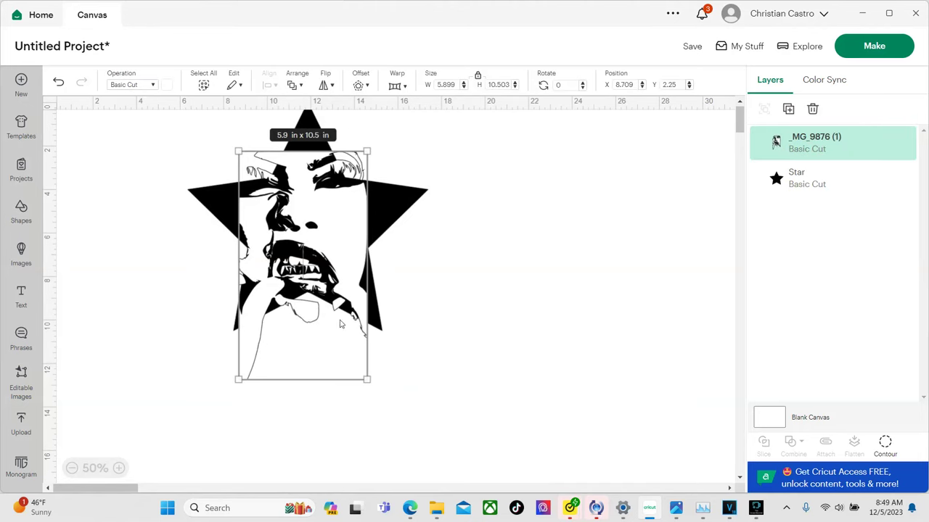
{"action": "left_click_drag", "start_coordinate": [326, 278], "coordinate": [331, 277]}
{"action": "left_click", "coordinate": [128, 201]}
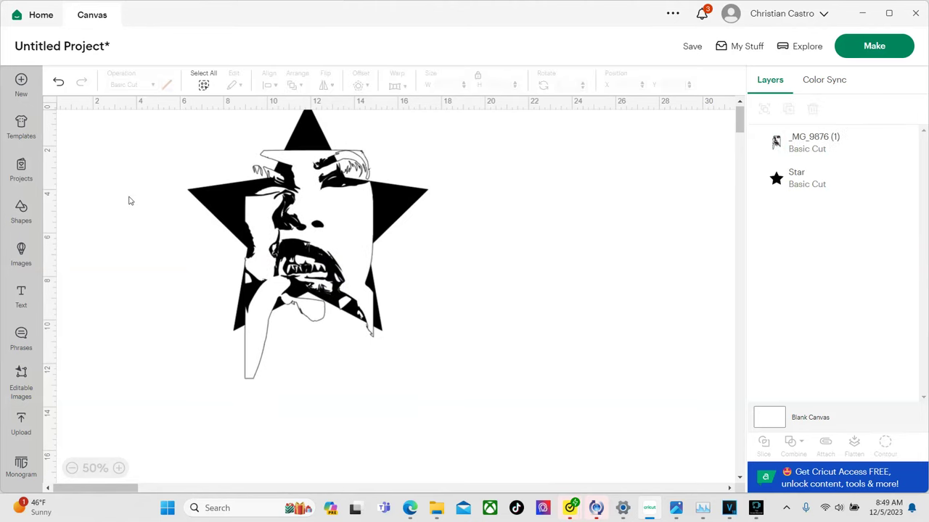
{"action": "left_click_drag", "start_coordinate": [137, 141], "coordinate": [487, 370]}
{"action": "left_click_drag", "start_coordinate": [322, 260], "coordinate": [409, 297]}
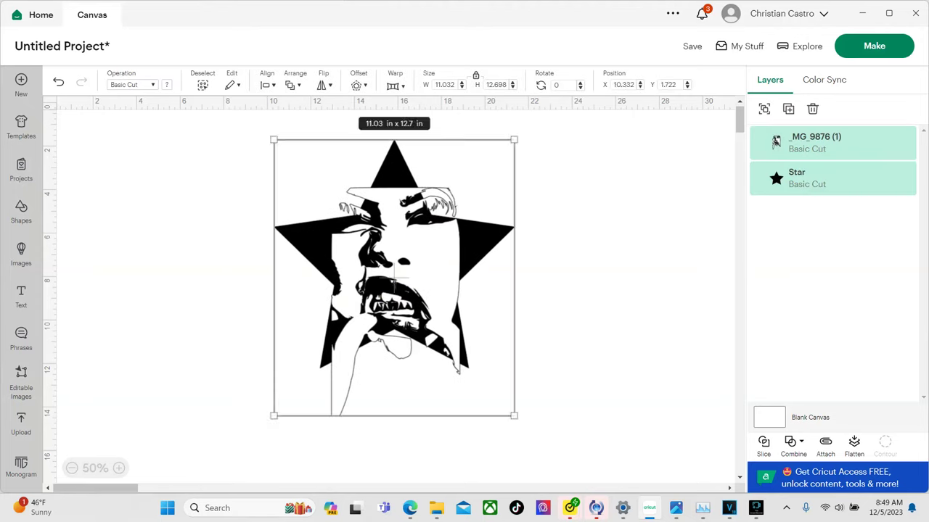
{"action": "left_click", "coordinate": [346, 283]}
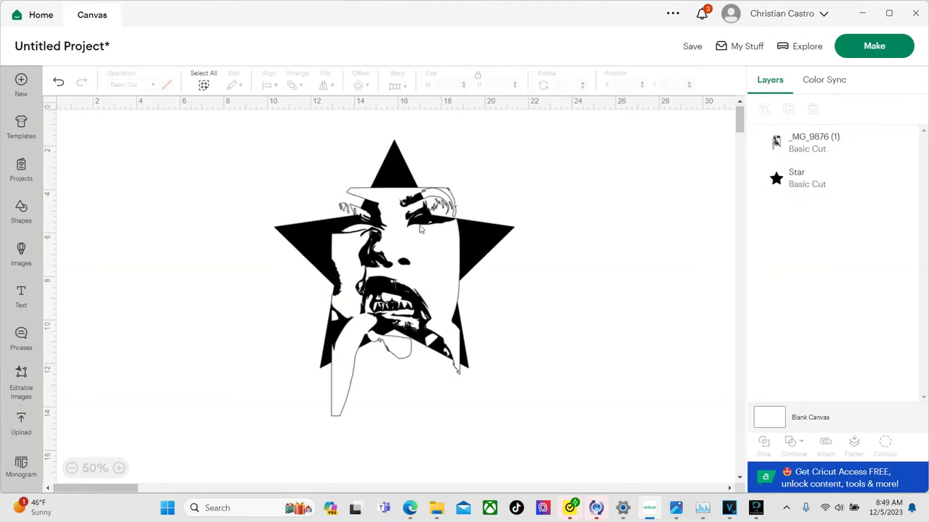
{"action": "left_click_drag", "start_coordinate": [193, 145], "coordinate": [603, 420]}
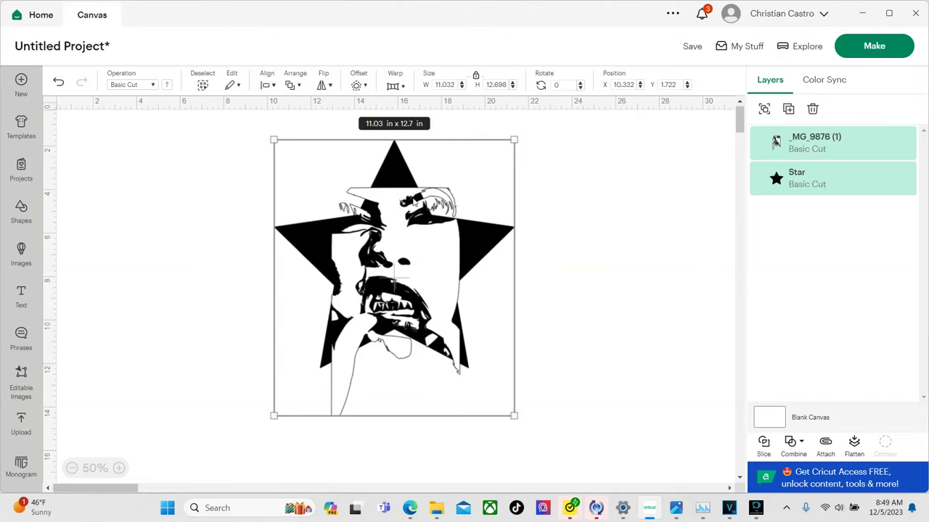
- Slice the portrait out of the star and delete the two outline pieces and the face piece
{"action": "left_click", "coordinate": [763, 444]}
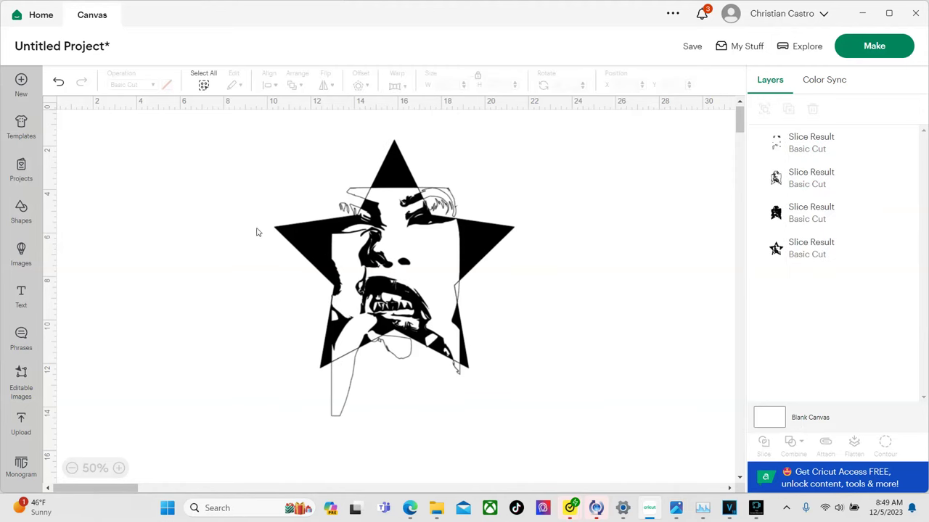
{"action": "left_click_drag", "start_coordinate": [366, 241], "coordinate": [597, 239]}
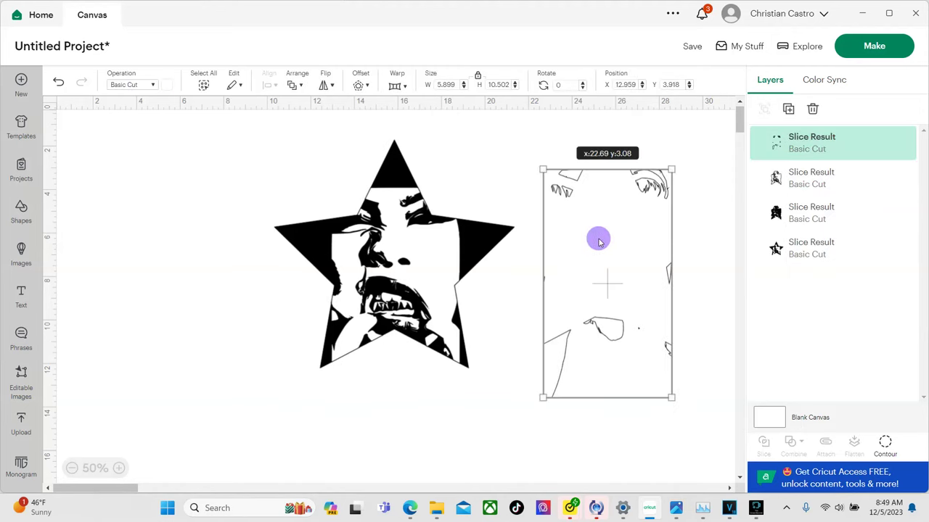
{"action": "left_click", "coordinate": [812, 109]}
{"action": "left_click_drag", "start_coordinate": [399, 270], "coordinate": [670, 262]}
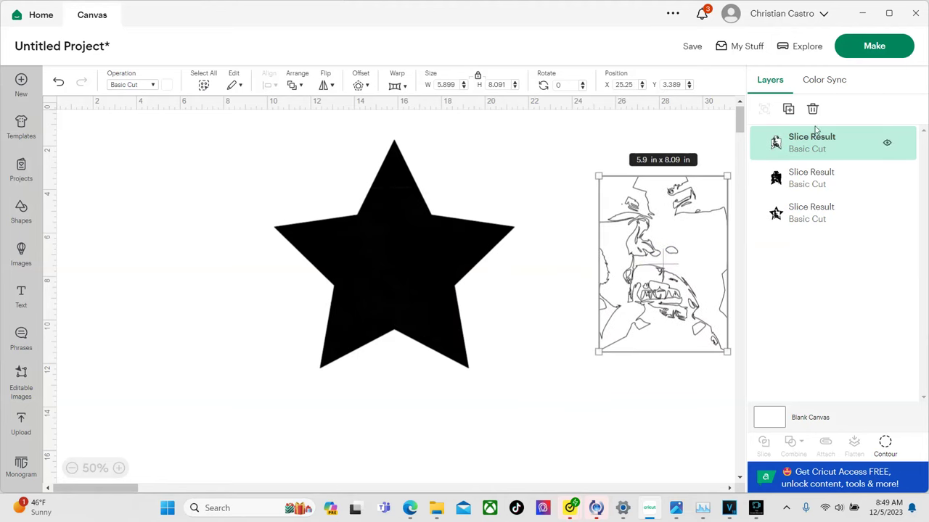
{"action": "left_click", "coordinate": [811, 109]}
{"action": "left_click_drag", "start_coordinate": [476, 235], "coordinate": [640, 249]}
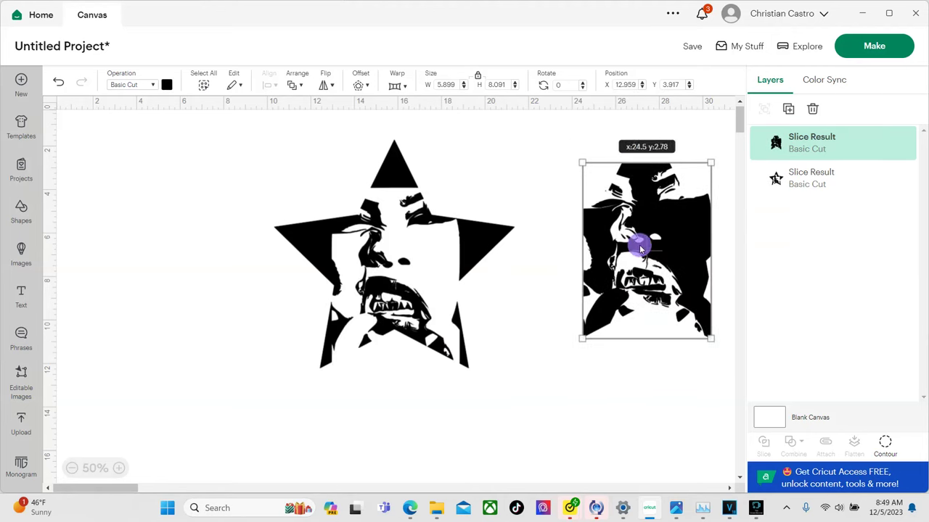
{"action": "left_click", "coordinate": [812, 109]}
- Reposition the sliced star lower on the canvas and add a new text object
{"action": "left_click_drag", "start_coordinate": [349, 257], "coordinate": [408, 245]}
{"action": "left_click", "coordinate": [212, 210]}
{"action": "left_click", "coordinate": [143, 259]}
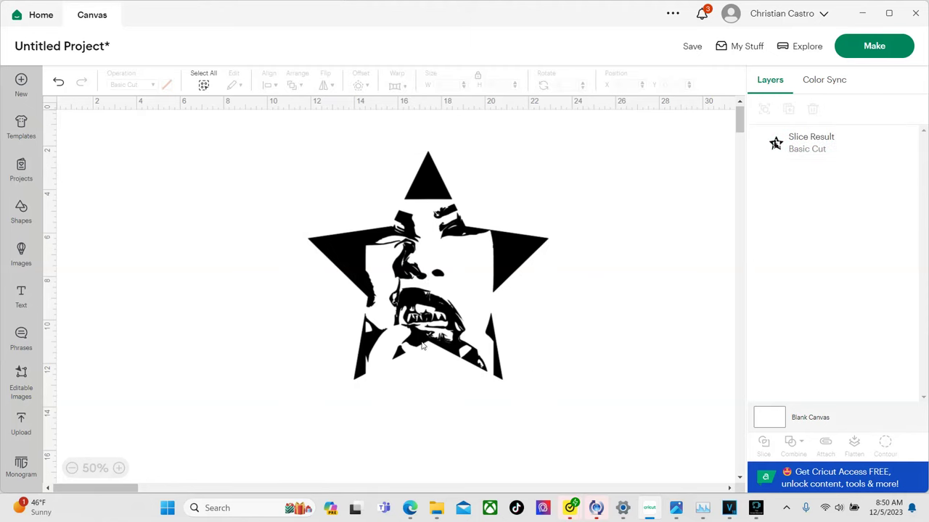
{"action": "left_click_drag", "start_coordinate": [401, 268], "coordinate": [400, 292]}
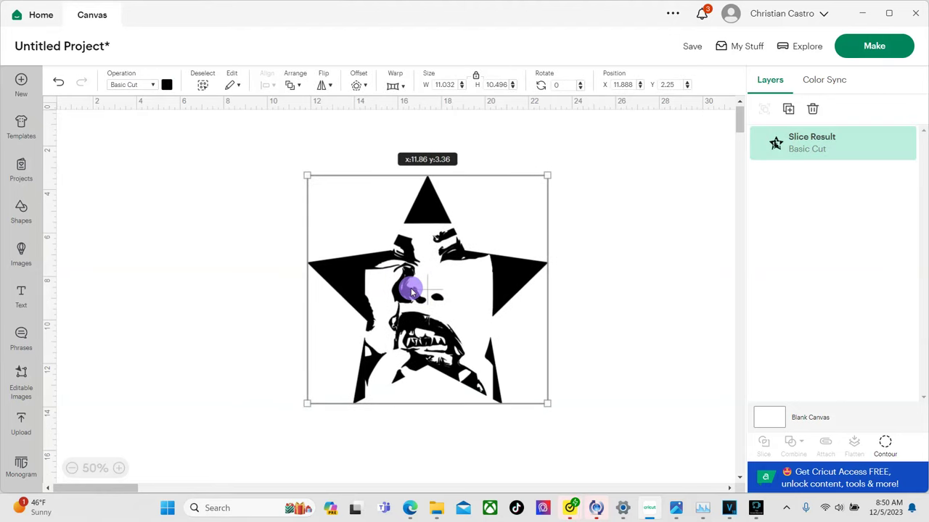
{"action": "left_click", "coordinate": [99, 235]}
{"action": "left_click_drag", "start_coordinate": [441, 323], "coordinate": [450, 321]}
{"action": "left_click", "coordinate": [127, 238]}
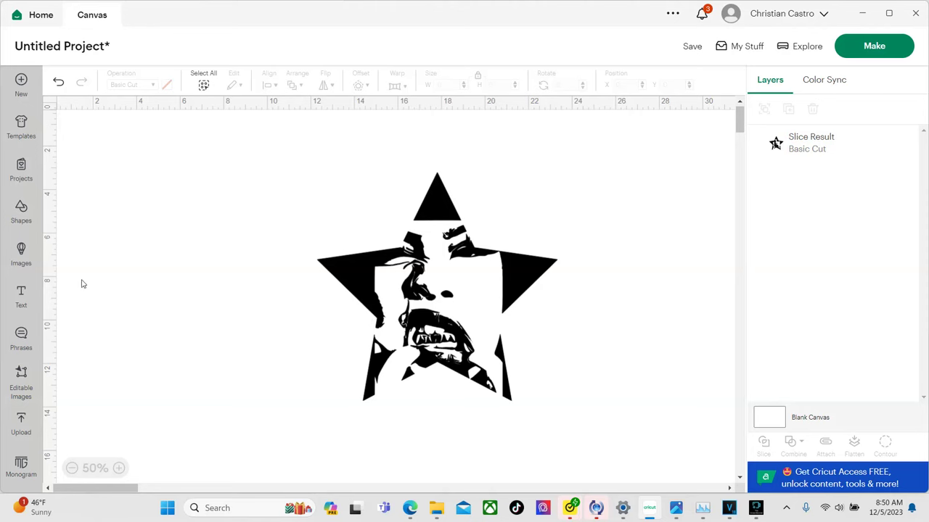
{"action": "left_click", "coordinate": [21, 294]}
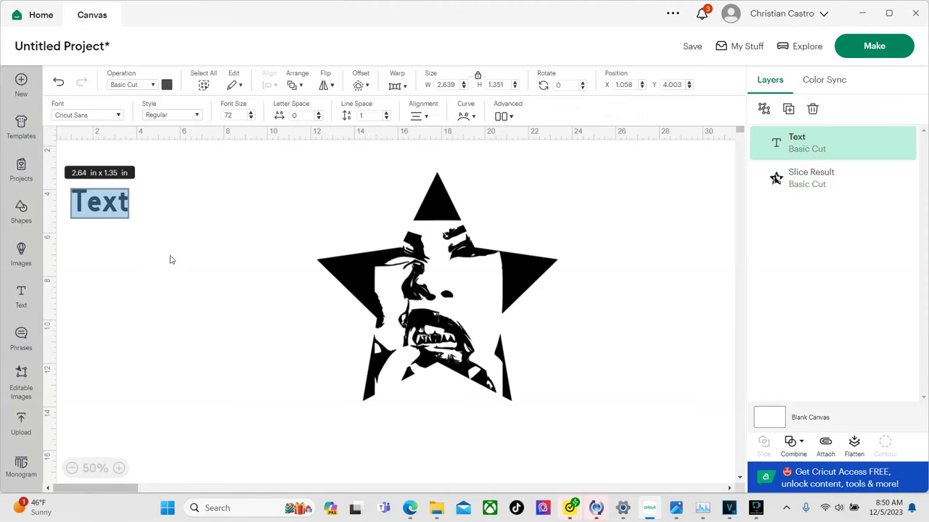
- Type the text 'therecipe', removing the extra repeated p's
{"action": "type", "text": "therecippppppppppppppppppppppppppp"}
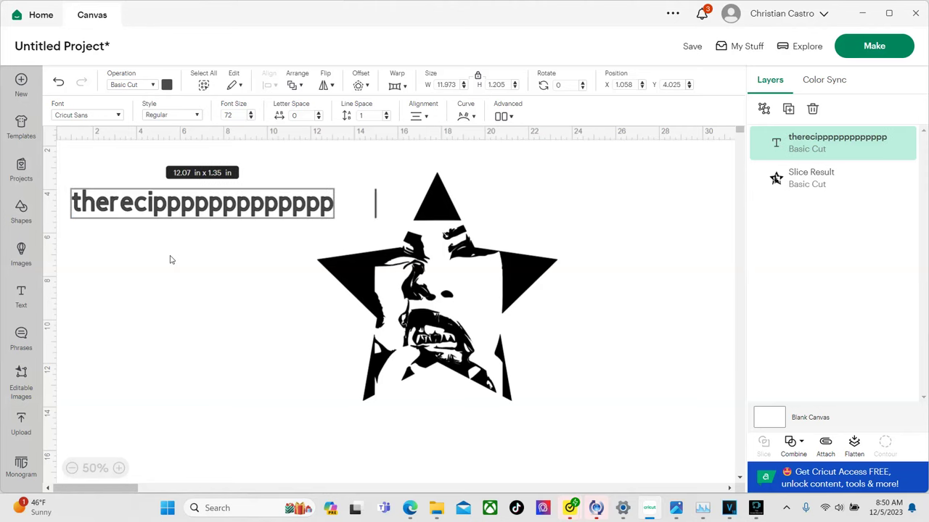
{"action": "key", "text": "BackSpace"}
{"action": "key", "text": "BackSpace"}
{"action": "key", "text": "BackSpace"}
{"action": "key", "text": "BackSpace"}
{"action": "key", "text": "BackSpace"}
{"action": "key", "text": "BackSpace"}
{"action": "key", "text": "BackSpace"}
{"action": "key", "text": "BackSpace"}
{"action": "key", "text": "BackSpace"}
{"action": "key", "text": "BackSpace"}
{"action": "key", "text": "BackSpace"}
{"action": "key", "text": "BackSpace"}
{"action": "key", "text": "BackSpace"}
{"action": "key", "text": "BackSpace"}
{"action": "key", "text": "BackSpace"}
{"action": "key", "text": "BackSpace"}
{"action": "key", "text": "BackSpace"}
{"action": "key", "text": "BackSpace"}
{"action": "key", "text": "BackSpace"}
{"action": "key", "text": "BackSpace"}
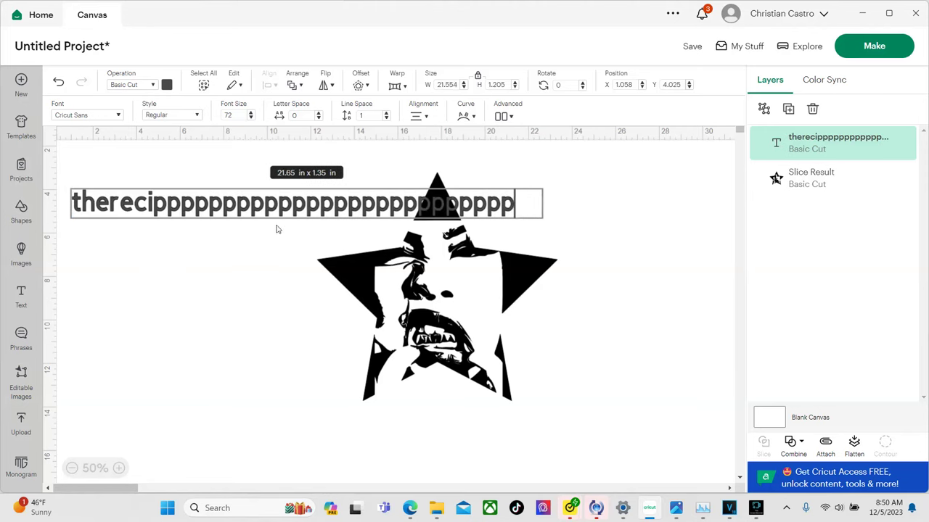
{"action": "key", "text": "BackSpace"}
{"action": "key", "text": "BackSpace"}
{"action": "key", "text": "BackSpace"}
{"action": "key", "text": "BackSpace"}
{"action": "key", "text": "BackSpace"}
{"action": "key", "text": "BackSpace"}
{"action": "key", "text": "BackSpace"}
{"action": "key", "text": "BackSpace"}
{"action": "key", "text": "BackSpace"}
{"action": "key", "text": "BackSpace"}
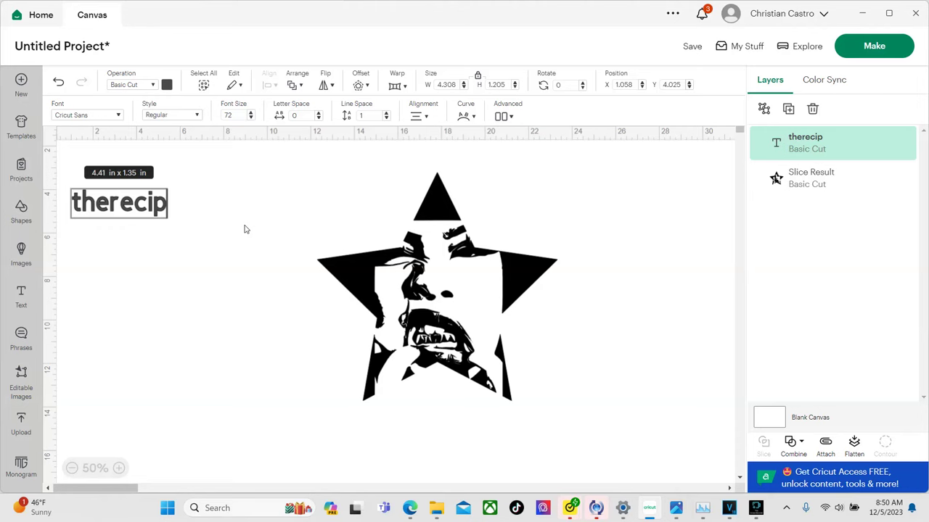
{"action": "type", "text": "e"}
- Apply the Hybrid font and red colour to the text and move it toward the star
{"action": "double_click", "coordinate": [154, 213]}
{"action": "left_click", "coordinate": [118, 116]}
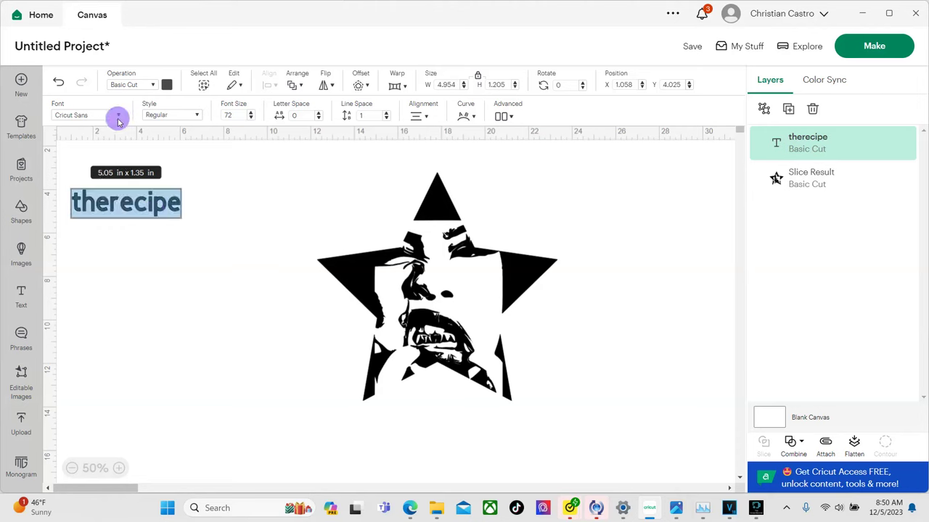
{"action": "left_click", "coordinate": [148, 253]}
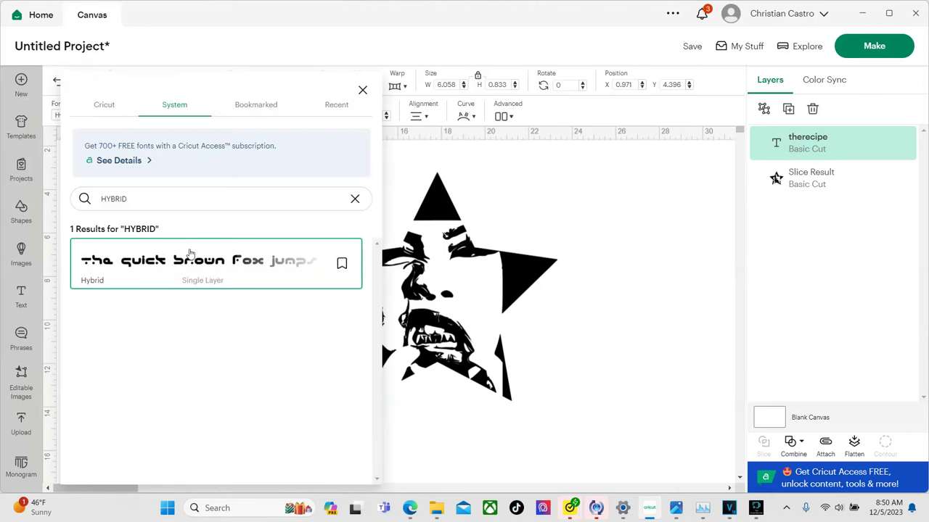
{"action": "left_click", "coordinate": [363, 90]}
{"action": "left_click_drag", "start_coordinate": [145, 206], "coordinate": [194, 209]}
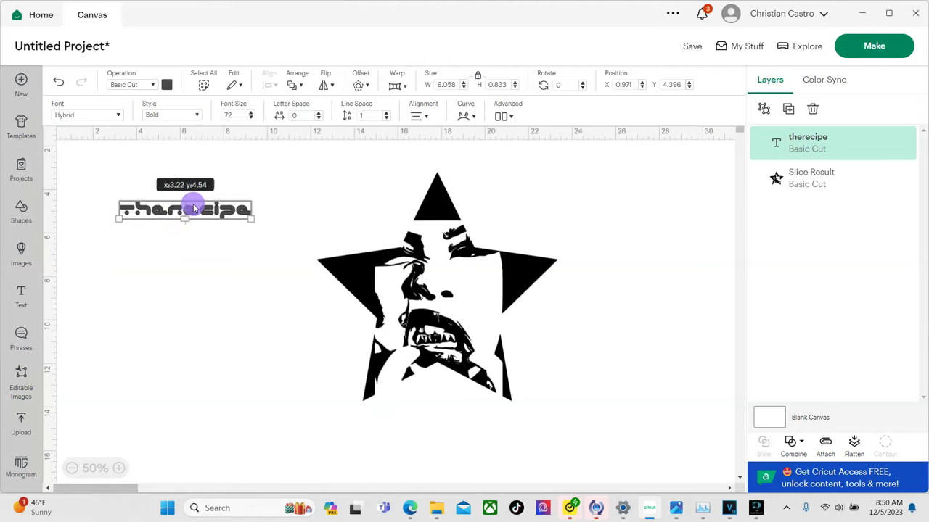
{"action": "left_click", "coordinate": [166, 85]}
{"action": "left_click", "coordinate": [179, 187]}
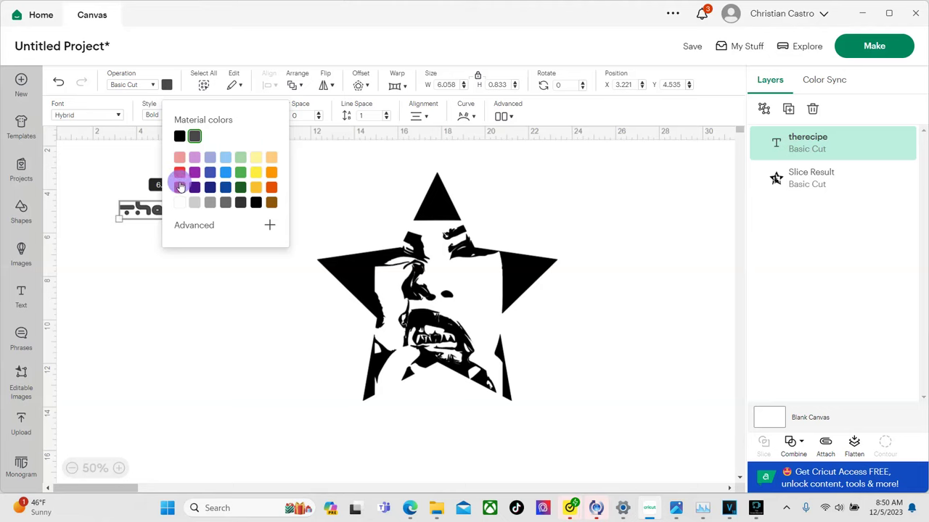
{"action": "left_click", "coordinate": [174, 249]}
{"action": "left_click_drag", "start_coordinate": [164, 205], "coordinate": [201, 215]}
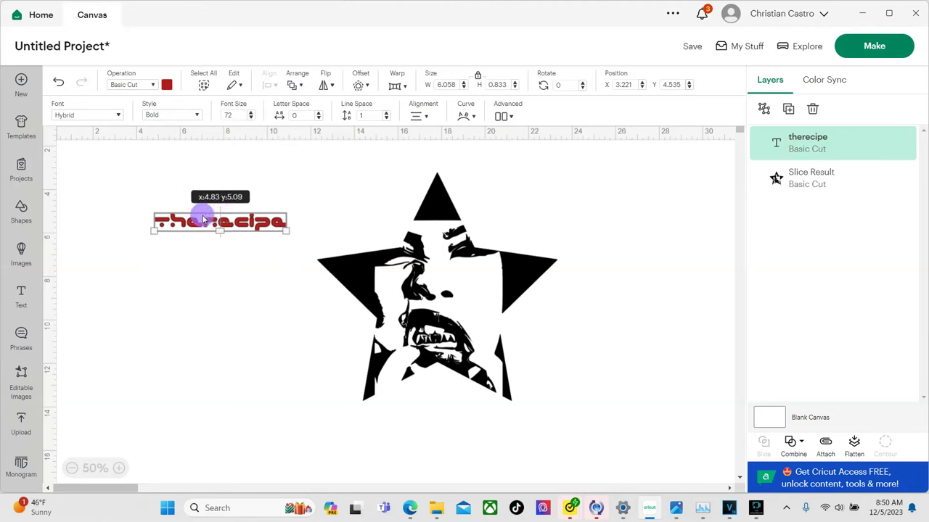
- Stretch the text to about 8.4 x 4 in, curve it 11, rotate to about 324°, over the star's upper left
{"action": "left_click", "coordinate": [476, 76]}
{"action": "left_click_drag", "start_coordinate": [288, 231], "coordinate": [338, 302]}
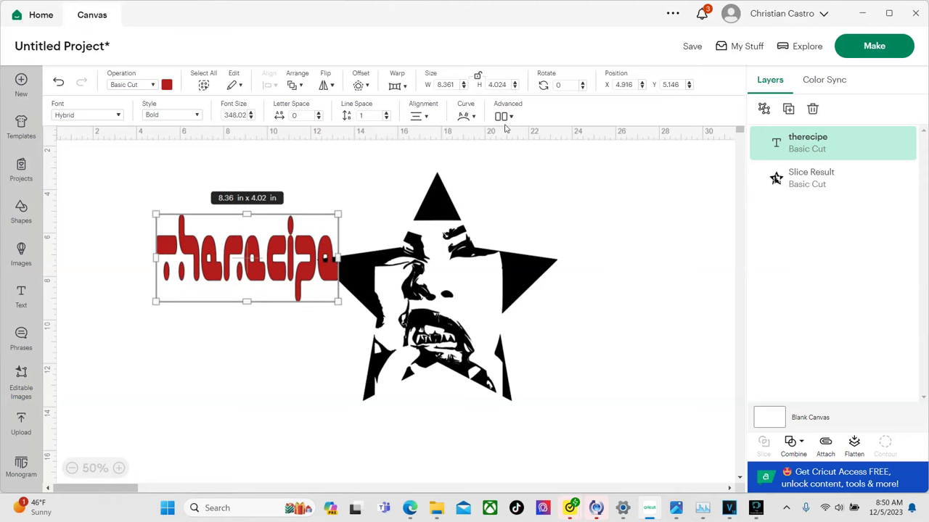
{"action": "left_click", "coordinate": [465, 116]}
{"action": "left_click_drag", "start_coordinate": [460, 176], "coordinate": [466, 177]}
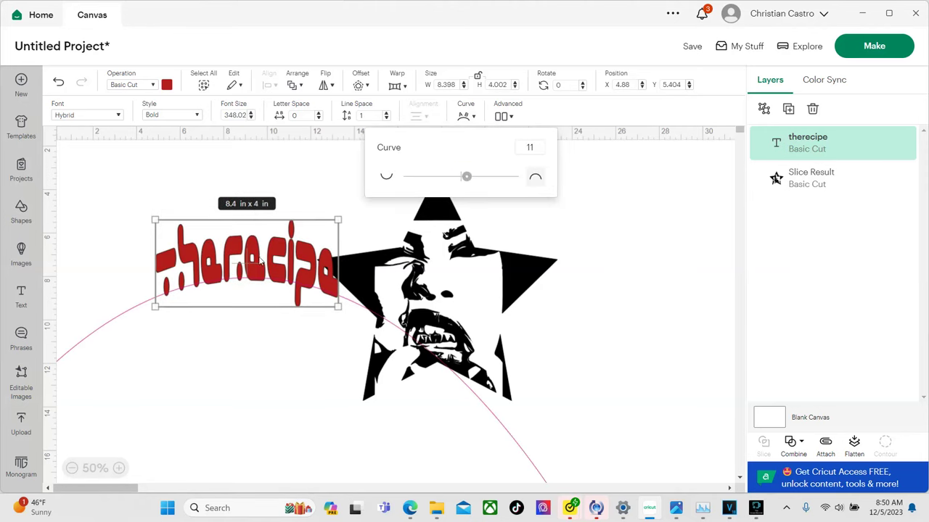
{"action": "left_click_drag", "start_coordinate": [260, 261], "coordinate": [301, 252]}
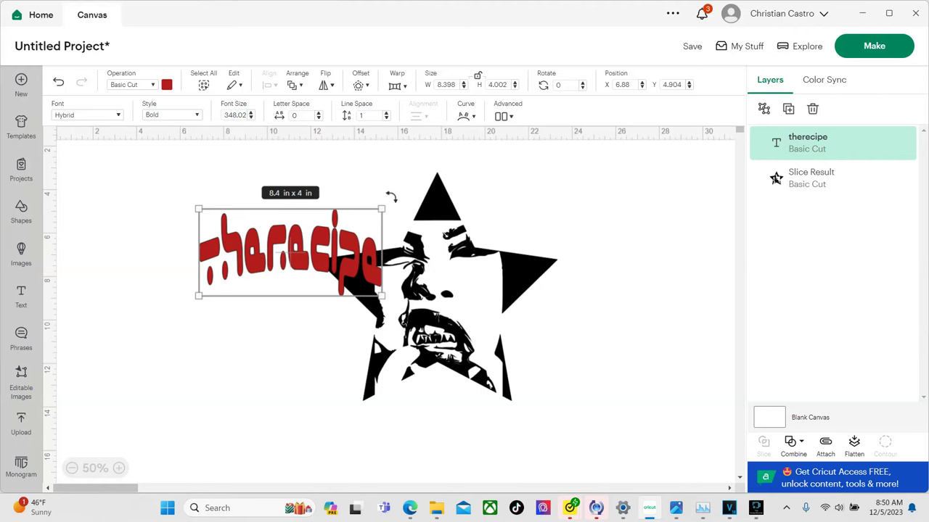
{"action": "left_click_drag", "start_coordinate": [393, 192], "coordinate": [351, 138]}
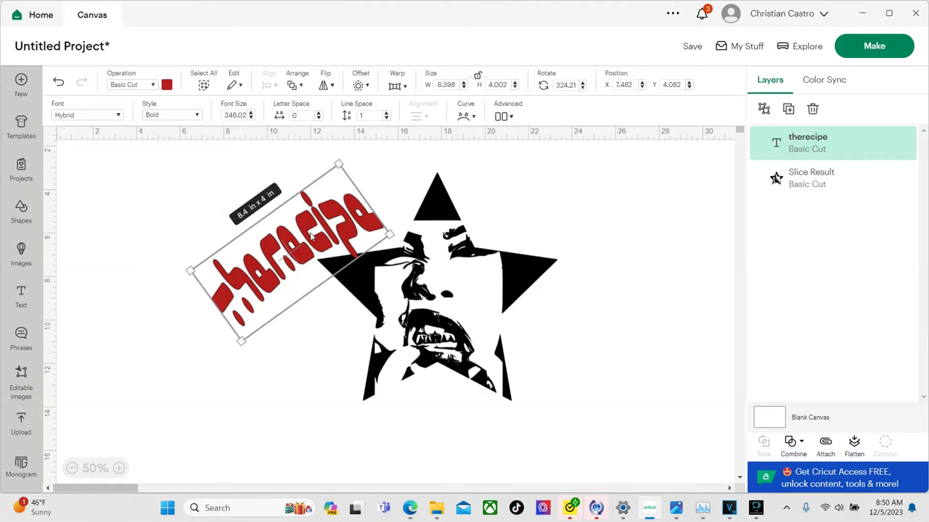
{"action": "mouse_move", "coordinate": [371, 228]}
{"action": "left_mouse_down"}
{"action": "mouse_move", "coordinate": [392, 212]}
{"action": "mouse_move", "coordinate": [365, 228]}
{"action": "mouse_move", "coordinate": [369, 238]}
{"action": "left_mouse_up"}
{"action": "left_click", "coordinate": [163, 236]}
- Duplicate the therecipe text and move the copy to the canvas's right edge
{"action": "key", "text": "ctrl+a"}
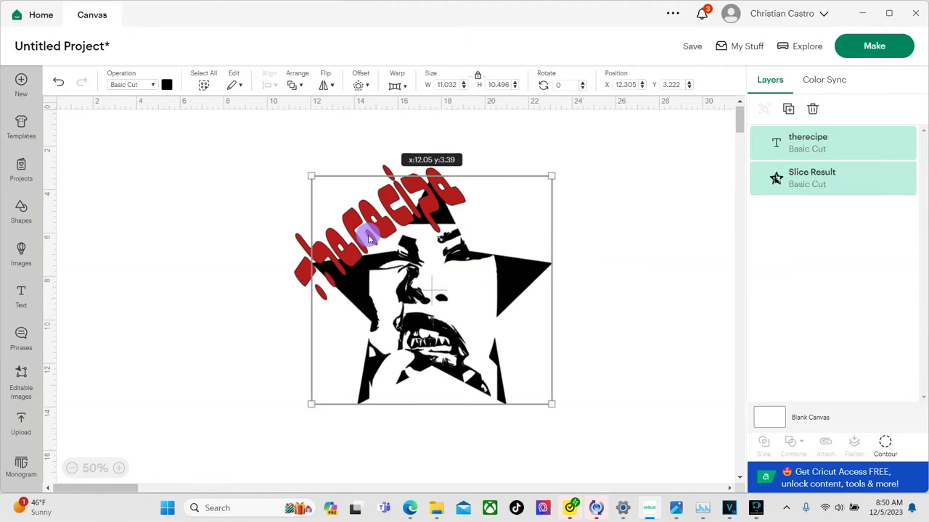
{"action": "left_click", "coordinate": [207, 188]}
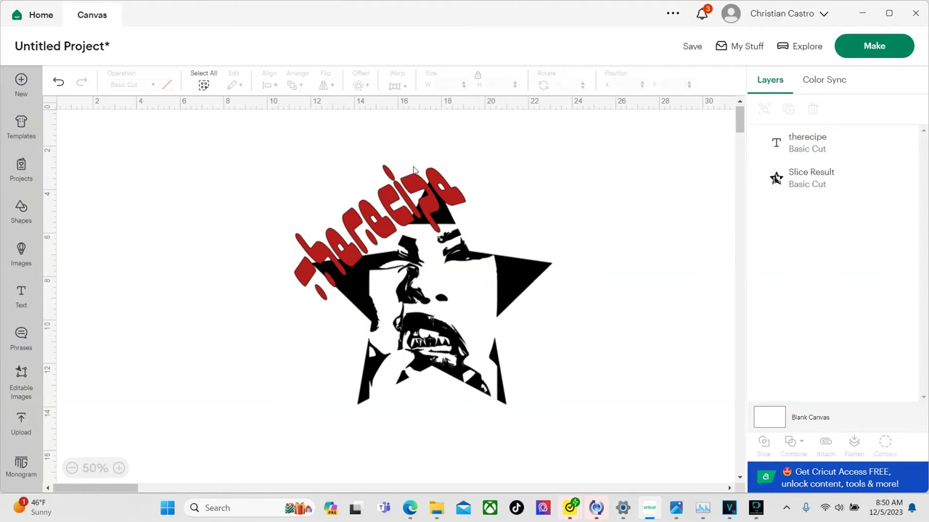
{"action": "mouse_move", "coordinate": [390, 205]}
{"action": "left_mouse_down"}
{"action": "mouse_move", "coordinate": [385, 194]}
{"action": "mouse_move", "coordinate": [389, 205]}
{"action": "left_mouse_up"}
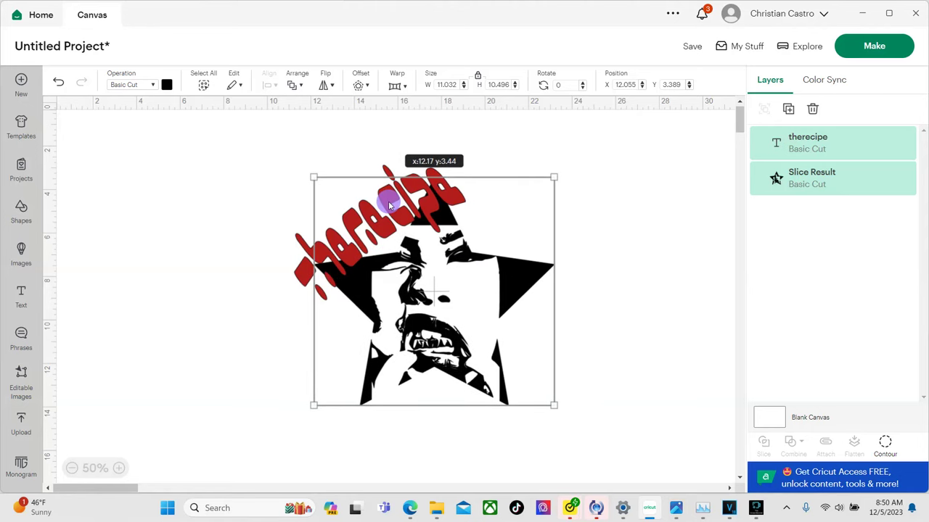
{"action": "left_click", "coordinate": [185, 158]}
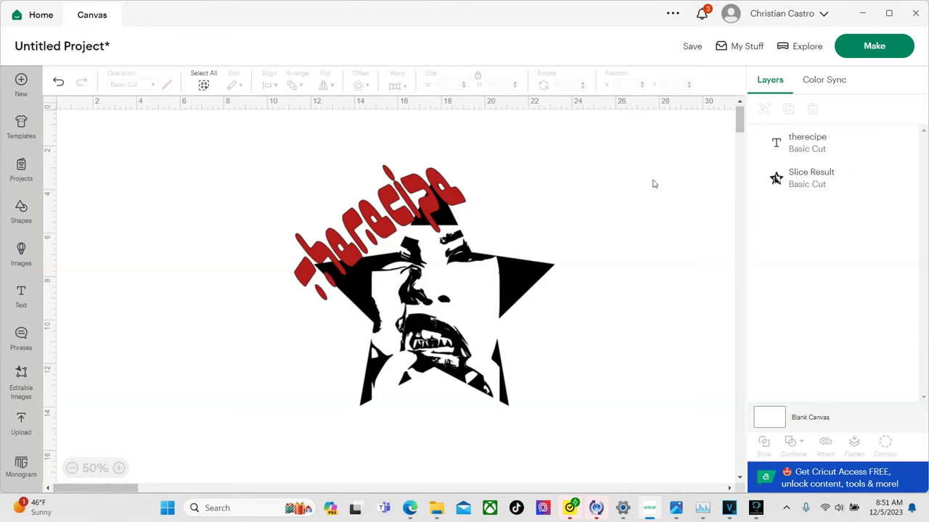
{"action": "left_click", "coordinate": [819, 148]}
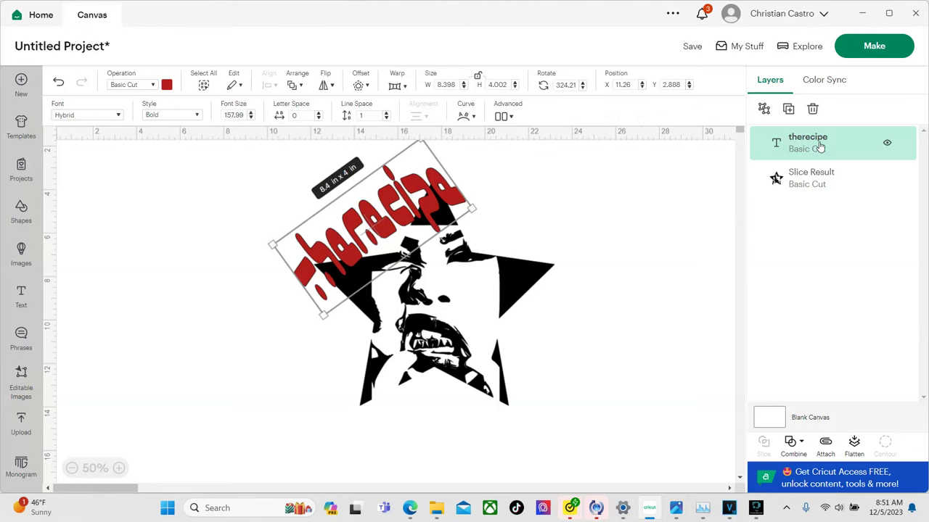
{"action": "left_click", "coordinate": [788, 111]}
{"action": "left_click_drag", "start_coordinate": [172, 190], "coordinate": [729, 265]}
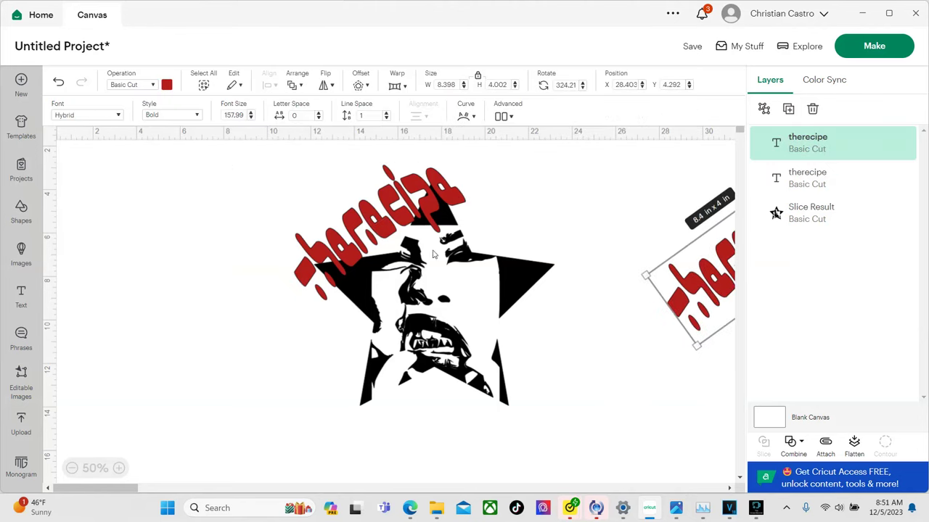
{"action": "left_click", "coordinate": [240, 222]}
- Subtract the original text from the star and place the red copy over the cut-out letters
{"action": "left_click_drag", "start_coordinate": [246, 206], "coordinate": [426, 285]}
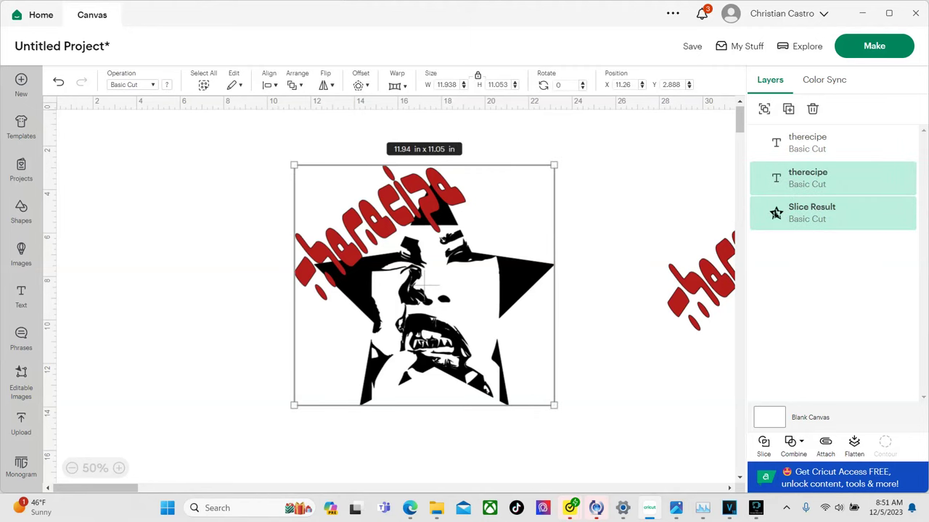
{"action": "left_click", "coordinate": [795, 444]}
{"action": "left_click", "coordinate": [829, 373]}
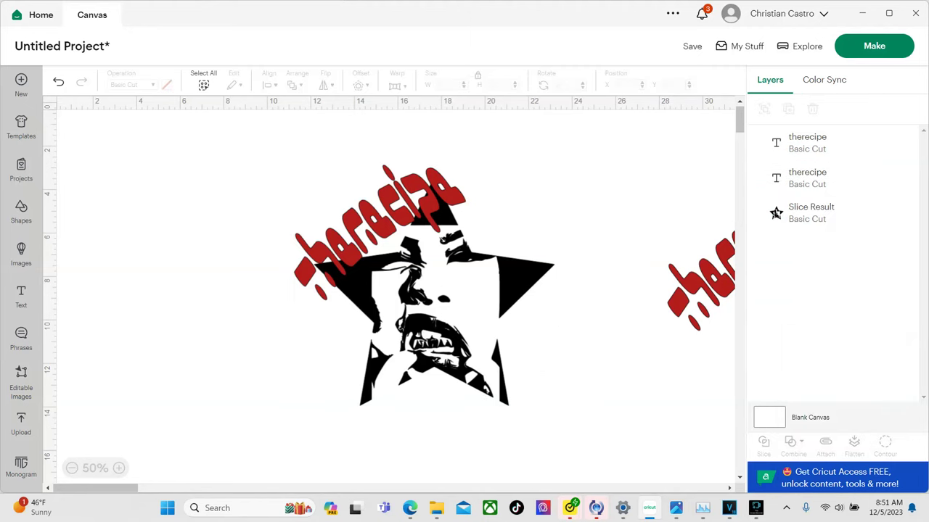
{"action": "left_click", "coordinate": [289, 241]}
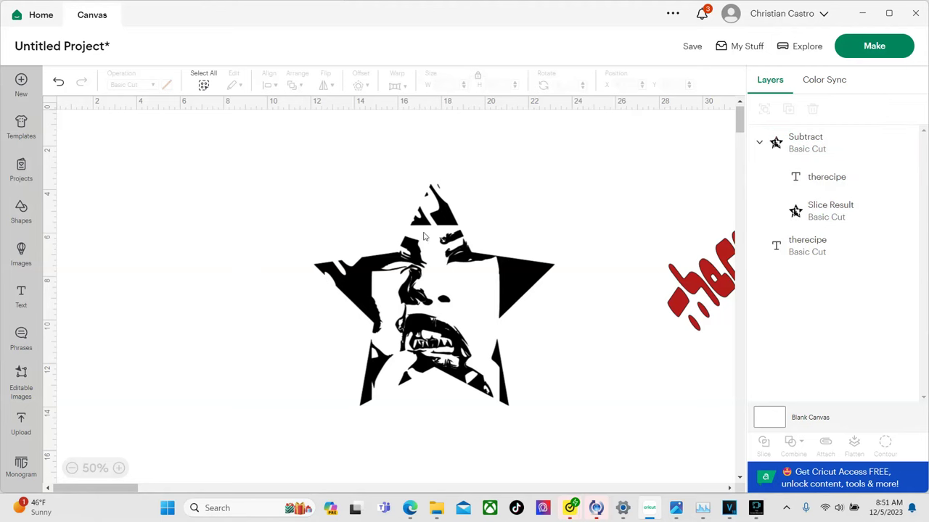
{"action": "left_click_drag", "start_coordinate": [713, 292], "coordinate": [345, 265]}
{"action": "left_click", "coordinate": [163, 208]}
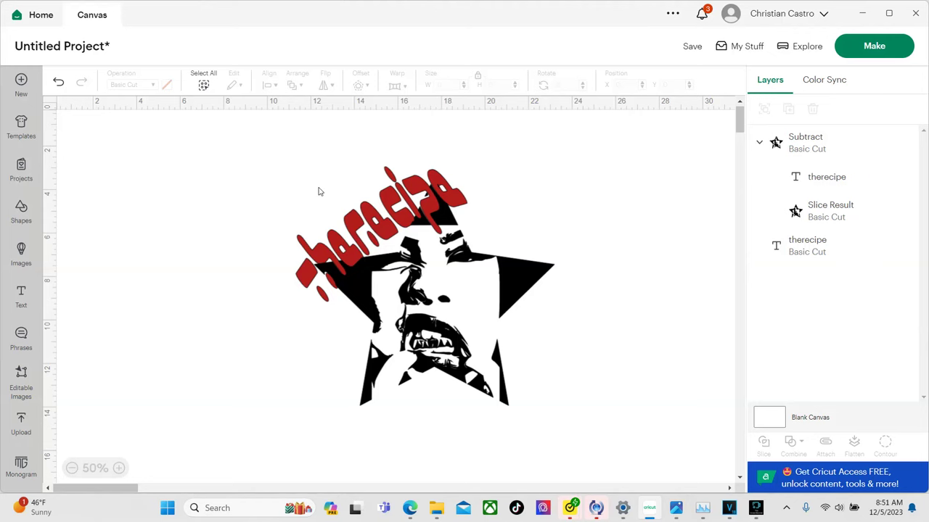
- Reposition the whole design on the canvas
{"action": "left_click_drag", "start_coordinate": [446, 308], "coordinate": [415, 293]}
{"action": "left_click_drag", "start_coordinate": [589, 408], "coordinate": [207, 133]}
{"action": "left_click_drag", "start_coordinate": [392, 276], "coordinate": [444, 308]}
{"action": "left_click", "coordinate": [291, 210]}
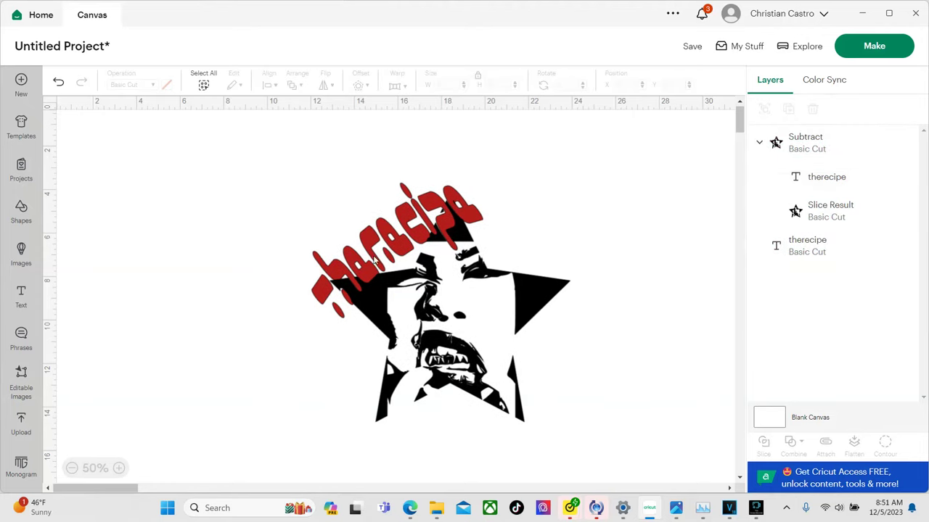
{"action": "left_click_drag", "start_coordinate": [260, 224], "coordinate": [501, 385]}
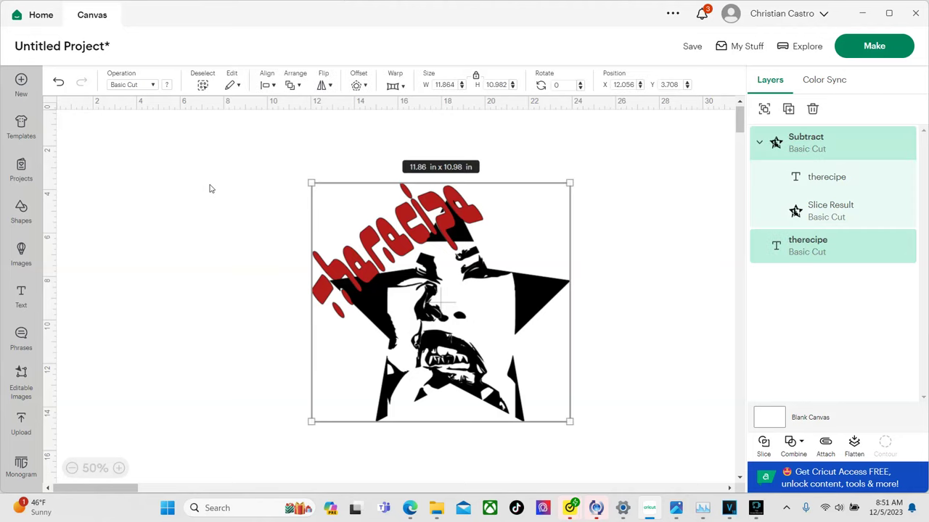
{"action": "left_click", "coordinate": [210, 189]}
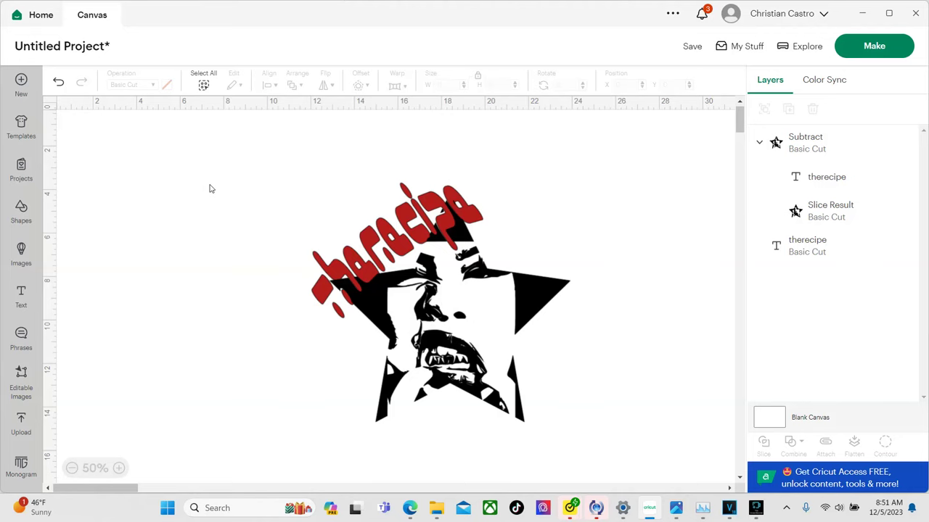